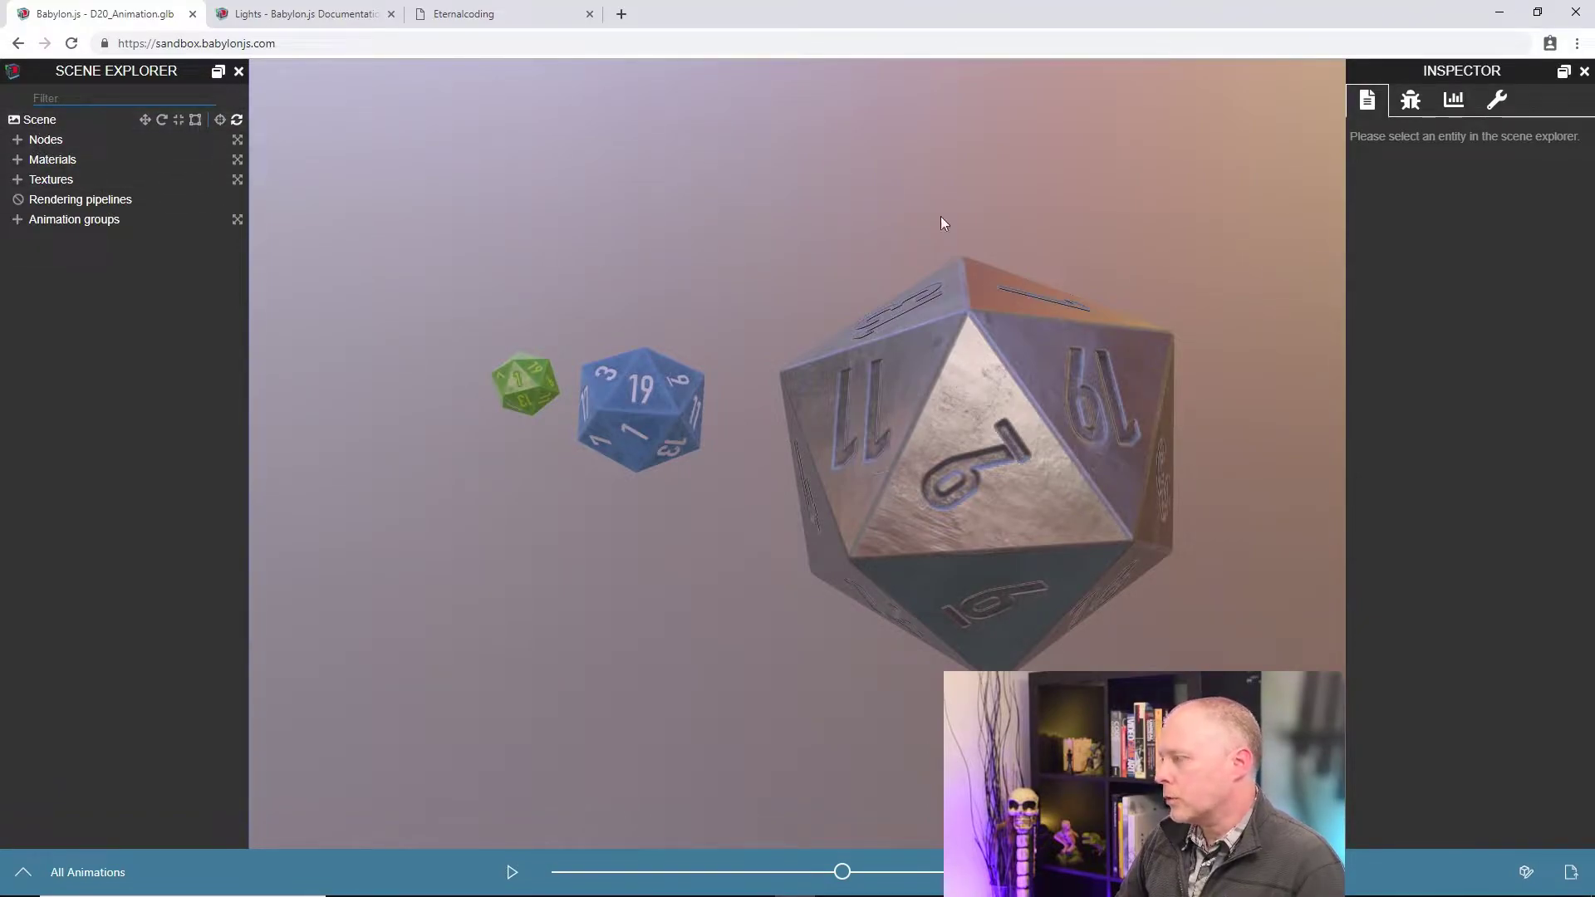
- Open the scene properties and switch the rendering mode to Point
left_click(36, 125)
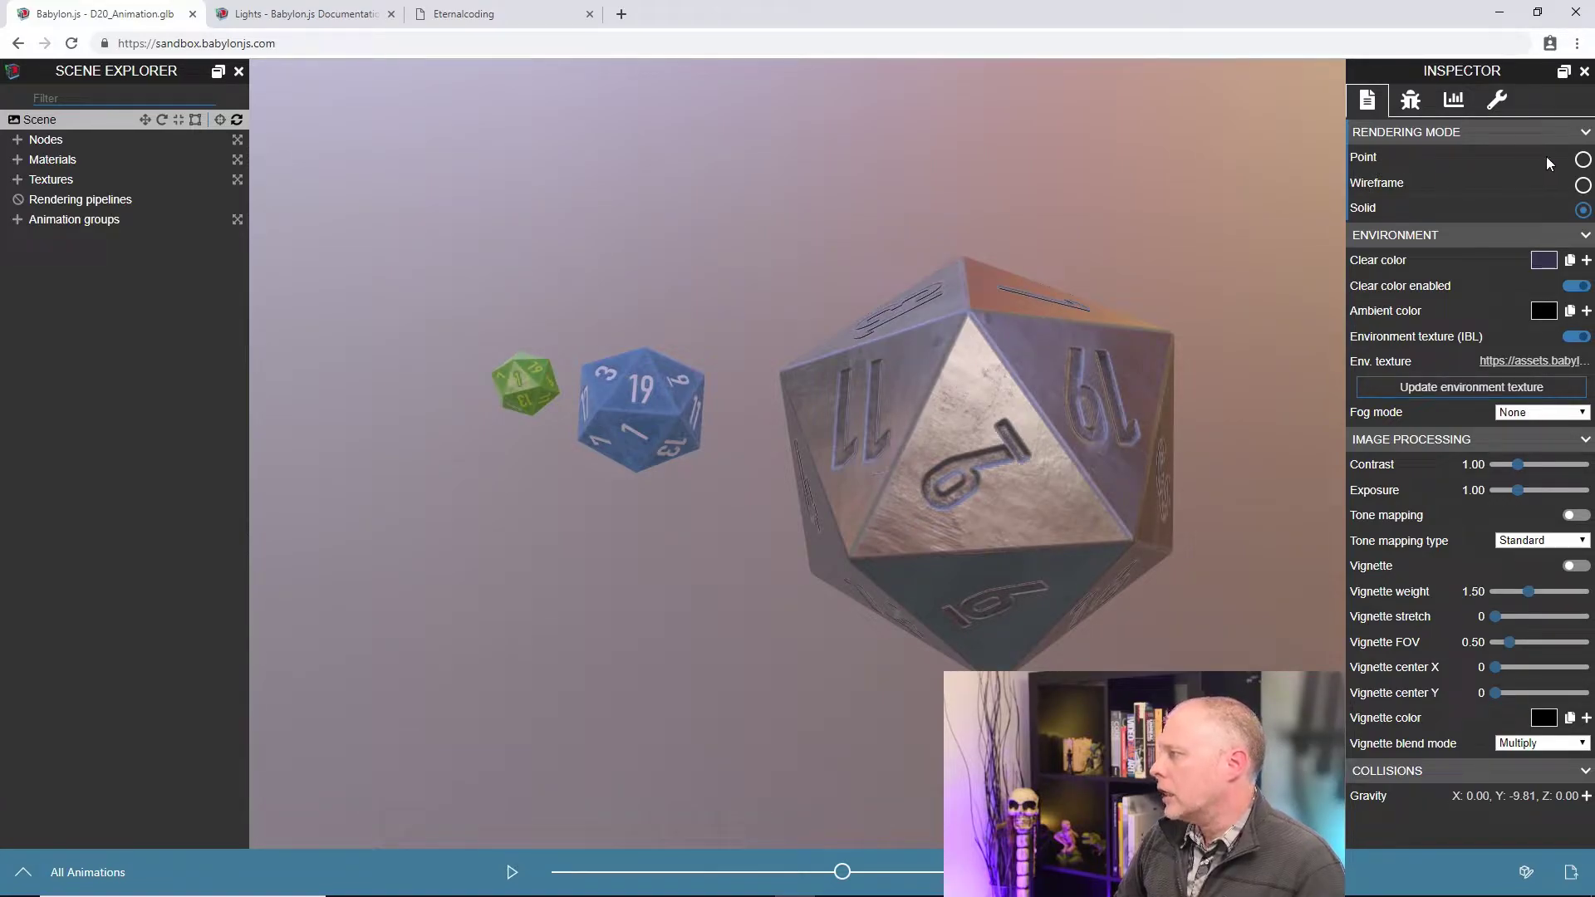
left_click(1582, 159)
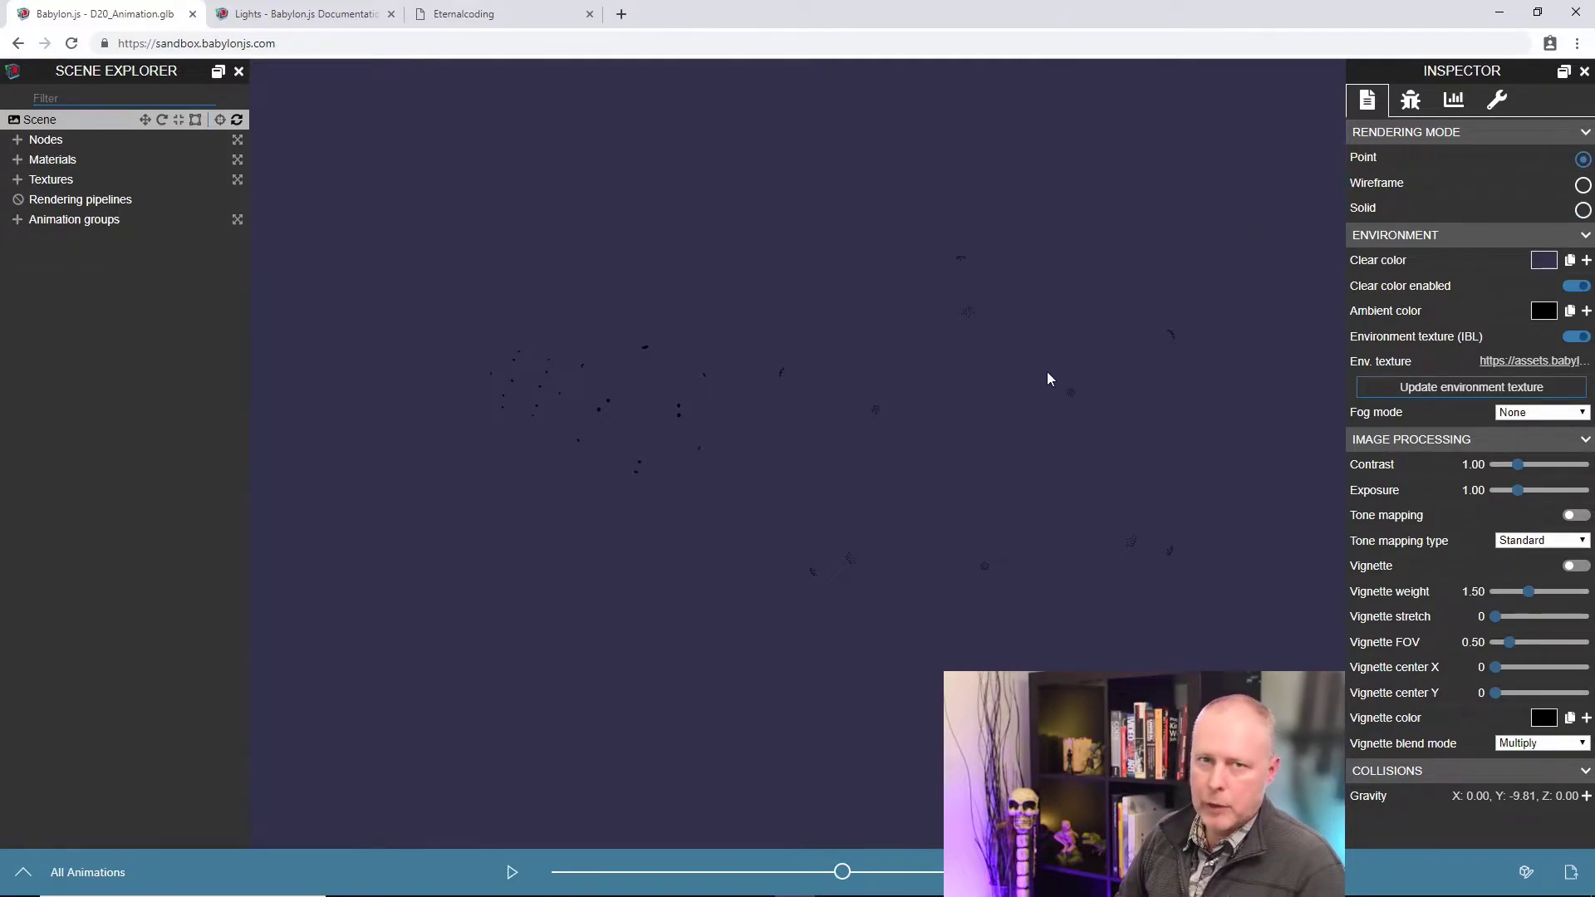
- Preview the dice in Wireframe rendering mode, then switch back to Solid
left_click(1582, 185)
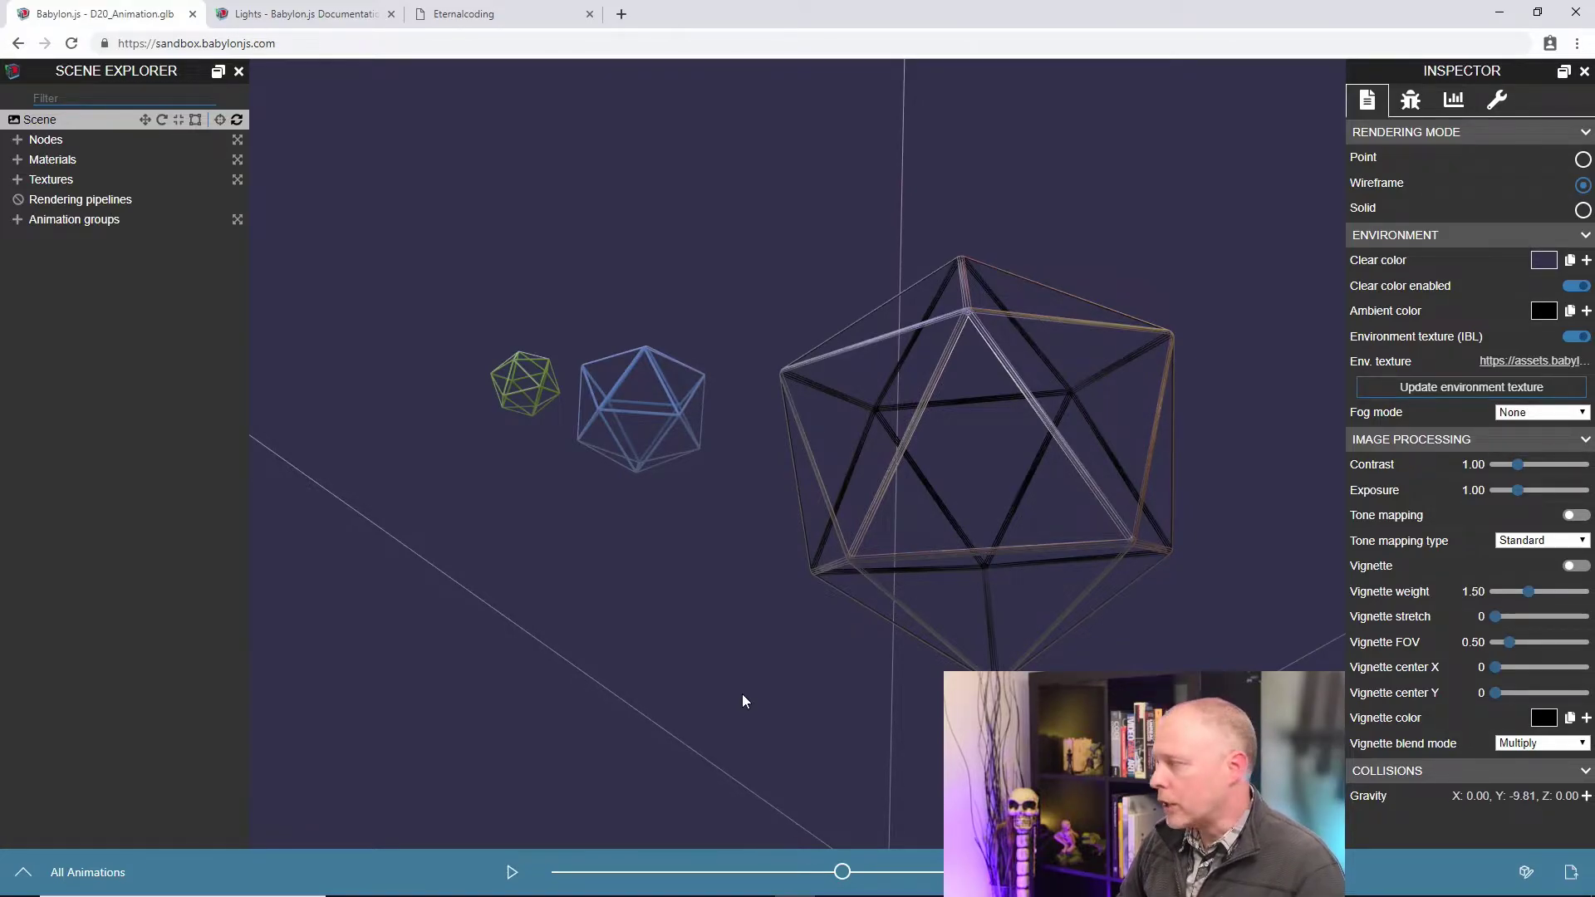
left_click(1582, 209)
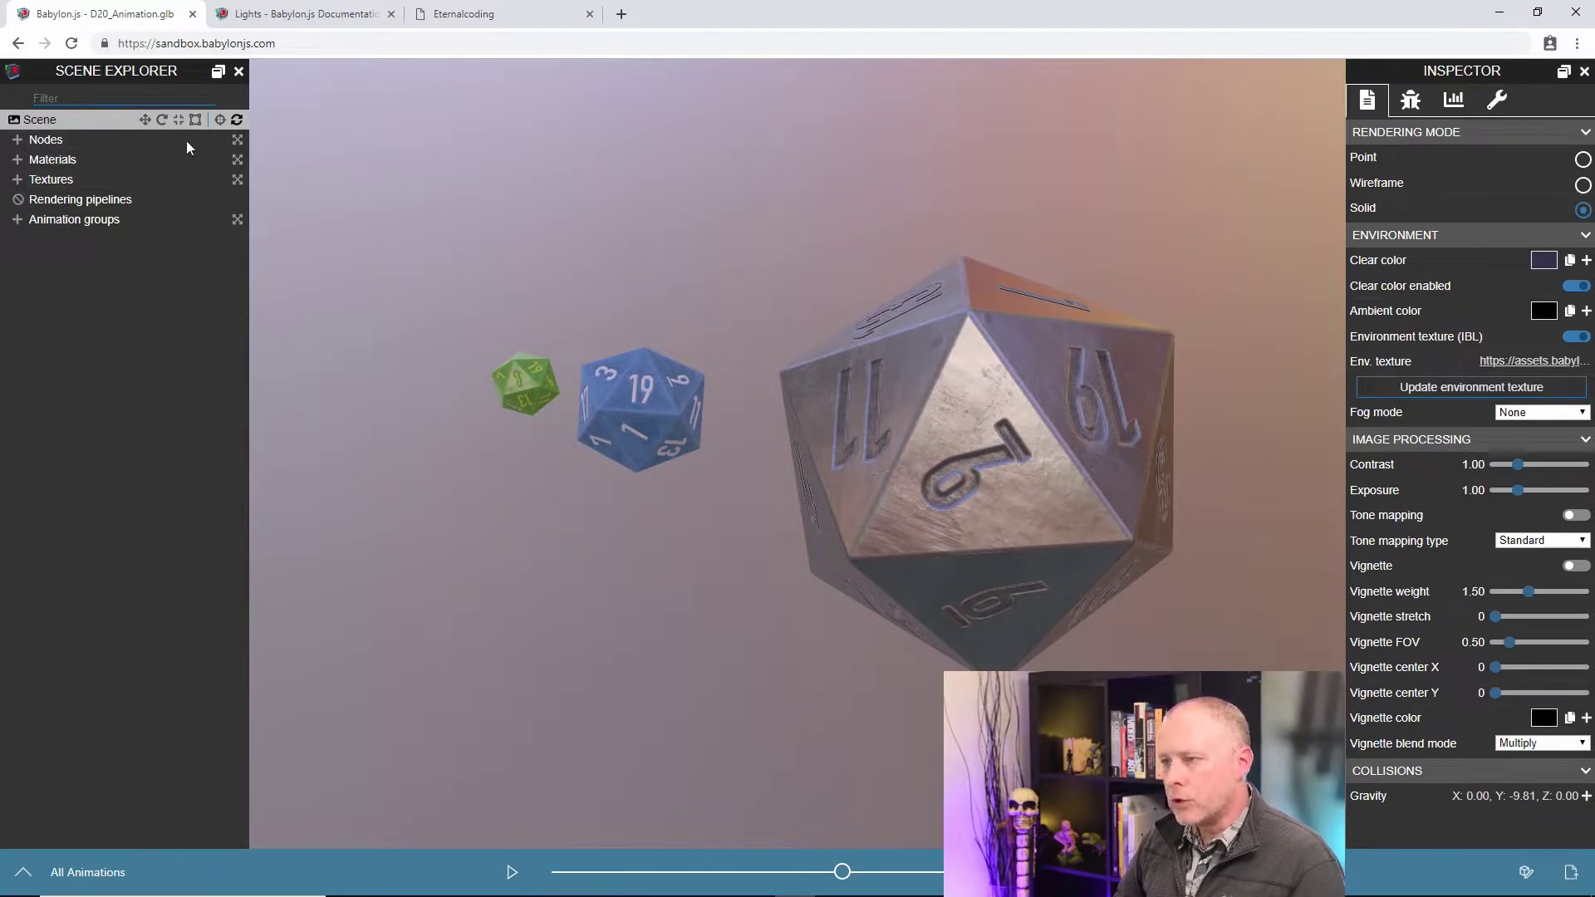
- Expand Nodes, hide the hdrSkyBox, and set the scene clear colour to light grey
left_click(17, 140)
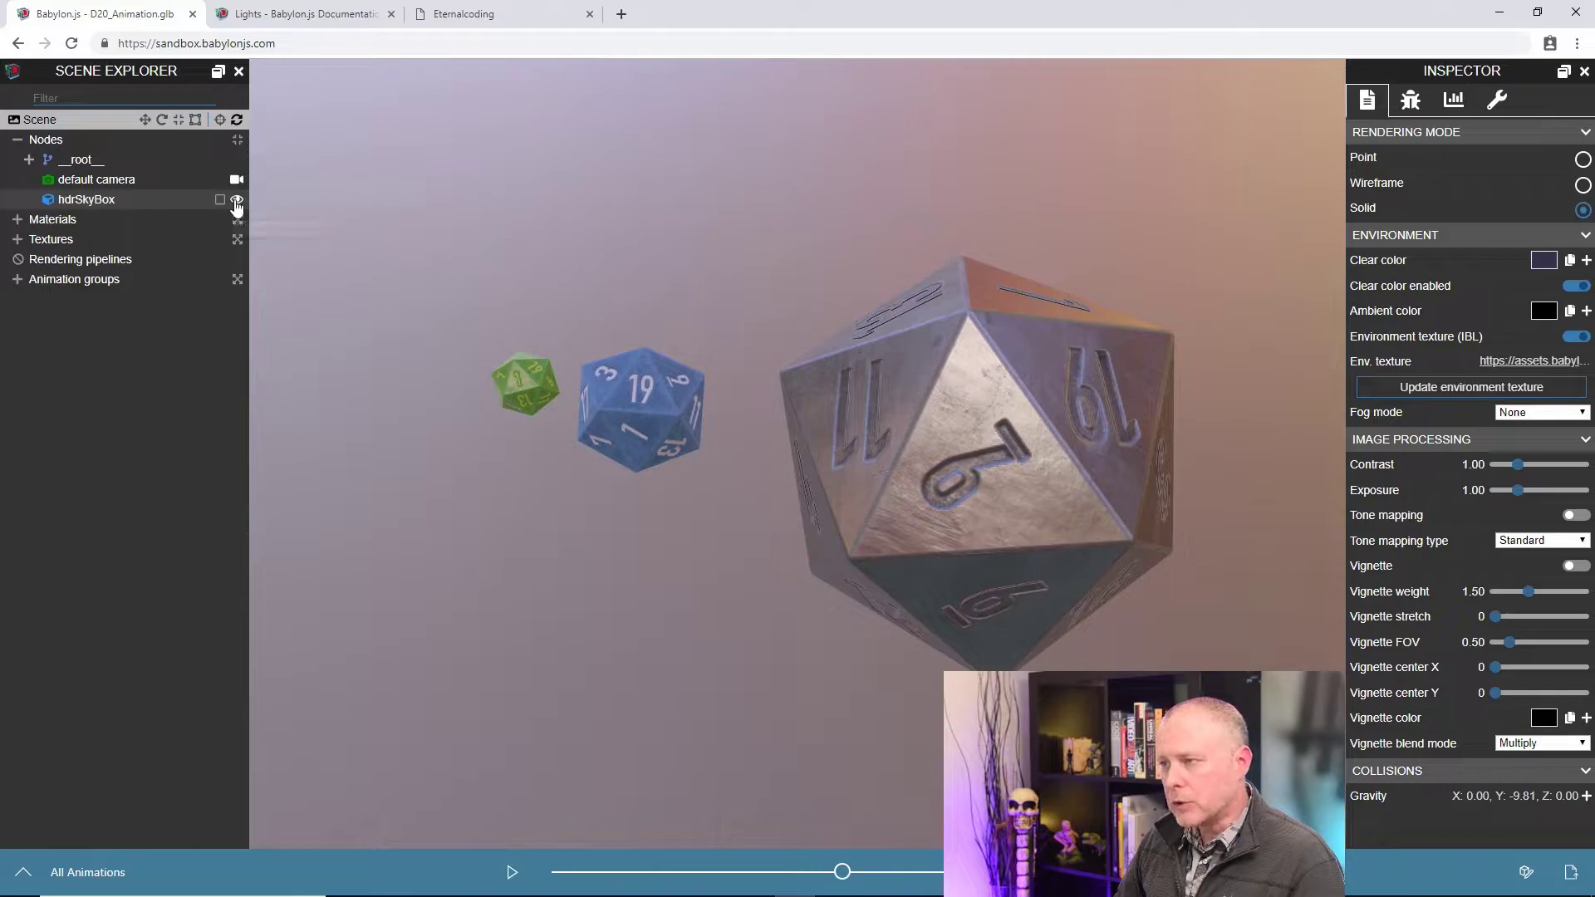
left_click(236, 202)
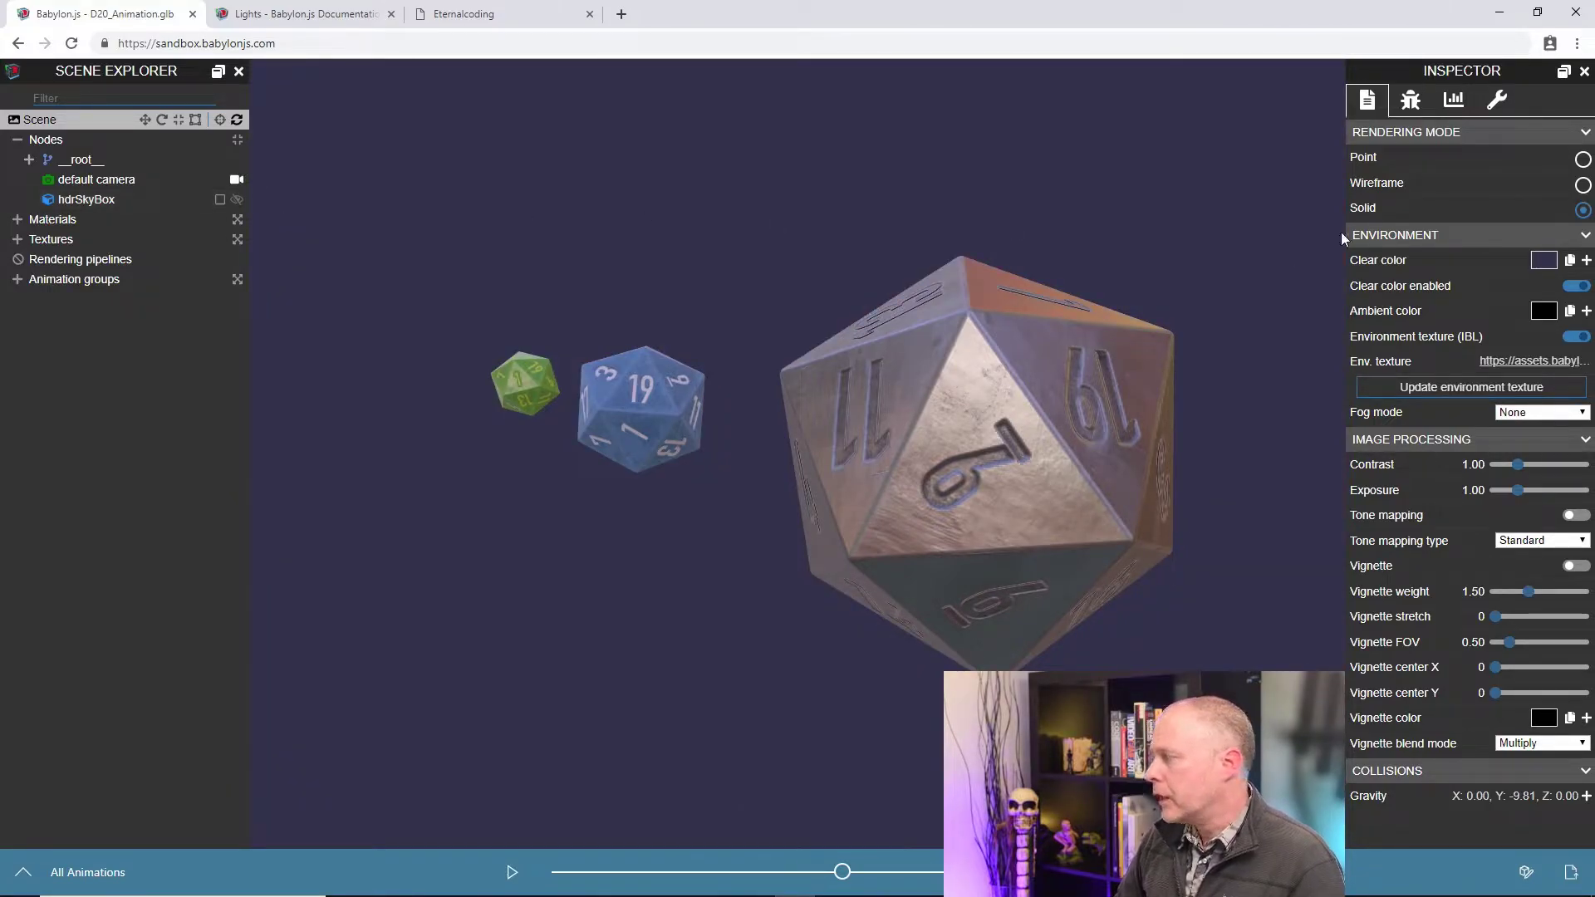
left_click(1545, 262)
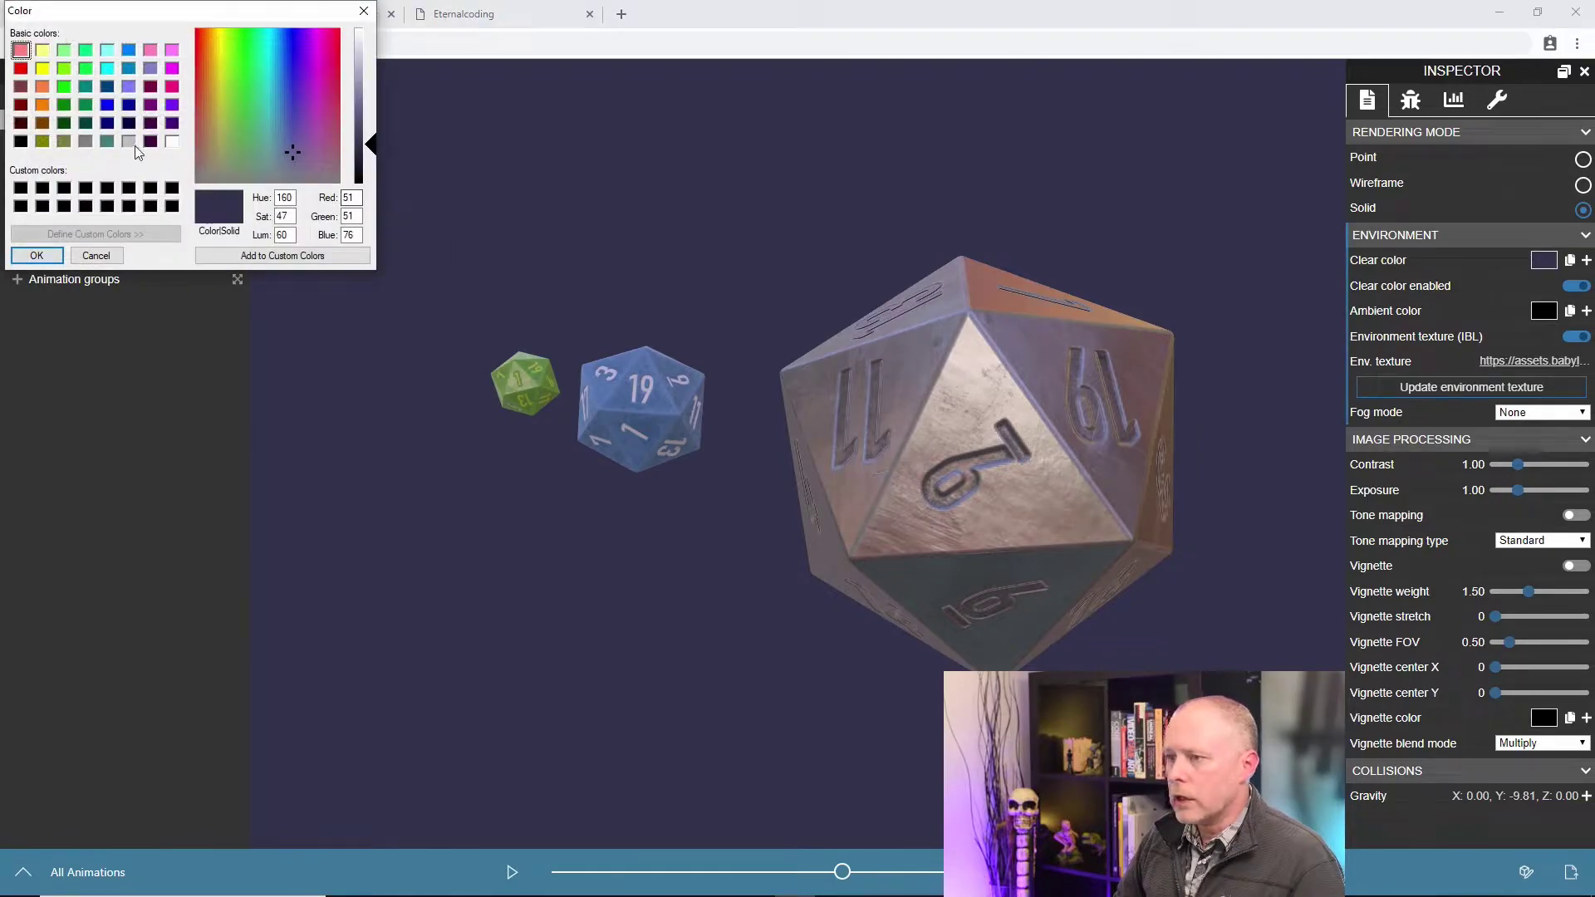
left_click(129, 141)
left_click(37, 255)
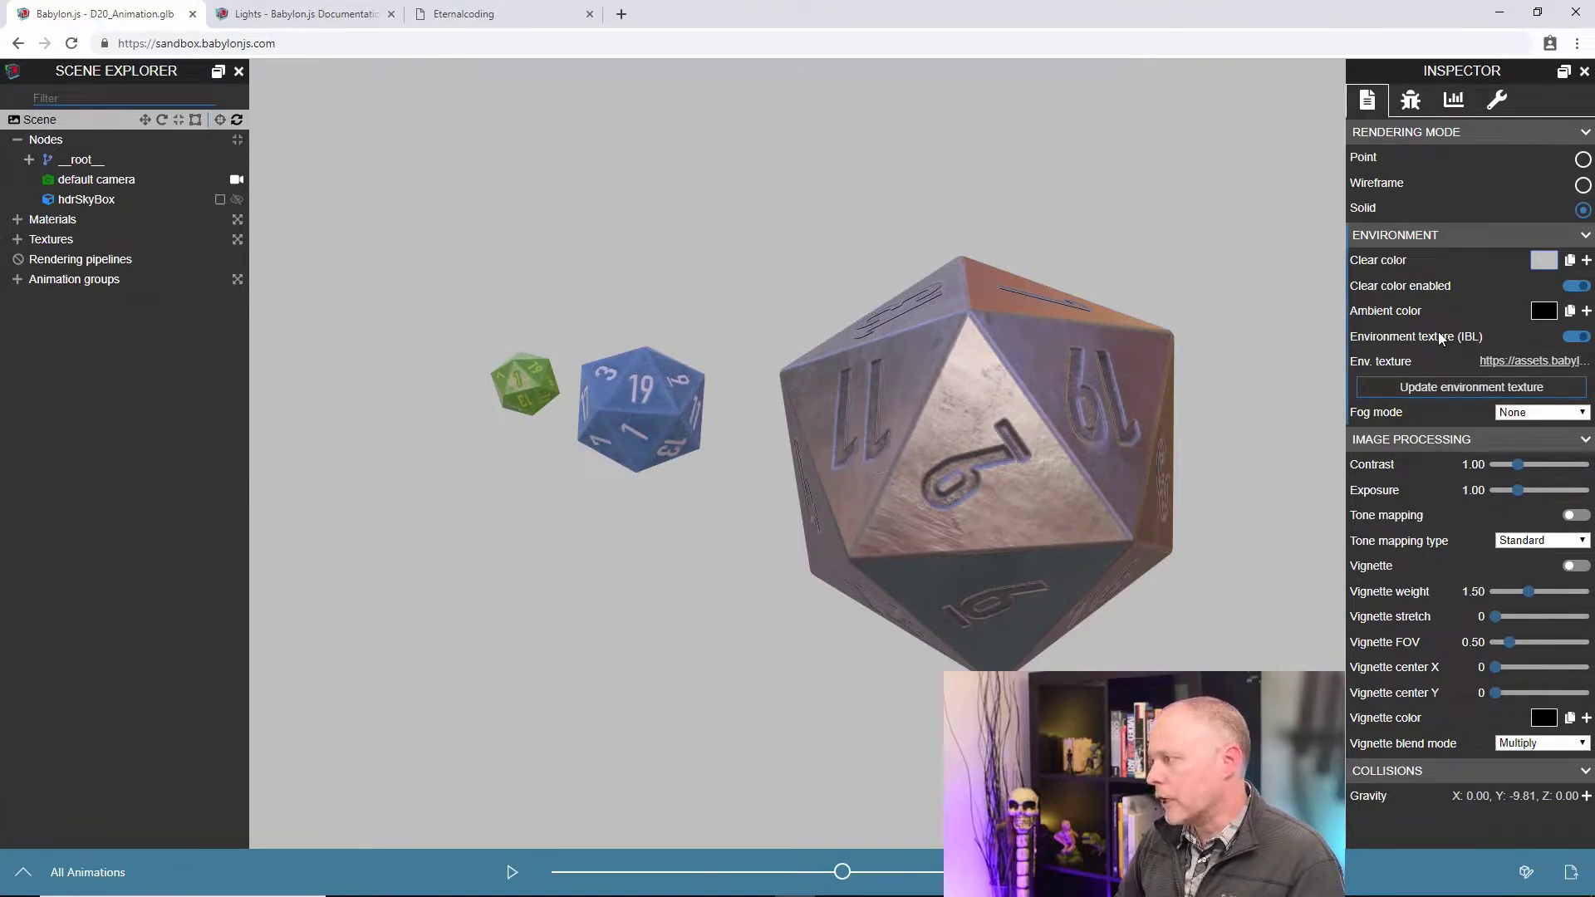
- Turn off Environment texture (IBL), show the hdrSkyBox again, then re-enable IBL
left_click(1582, 341)
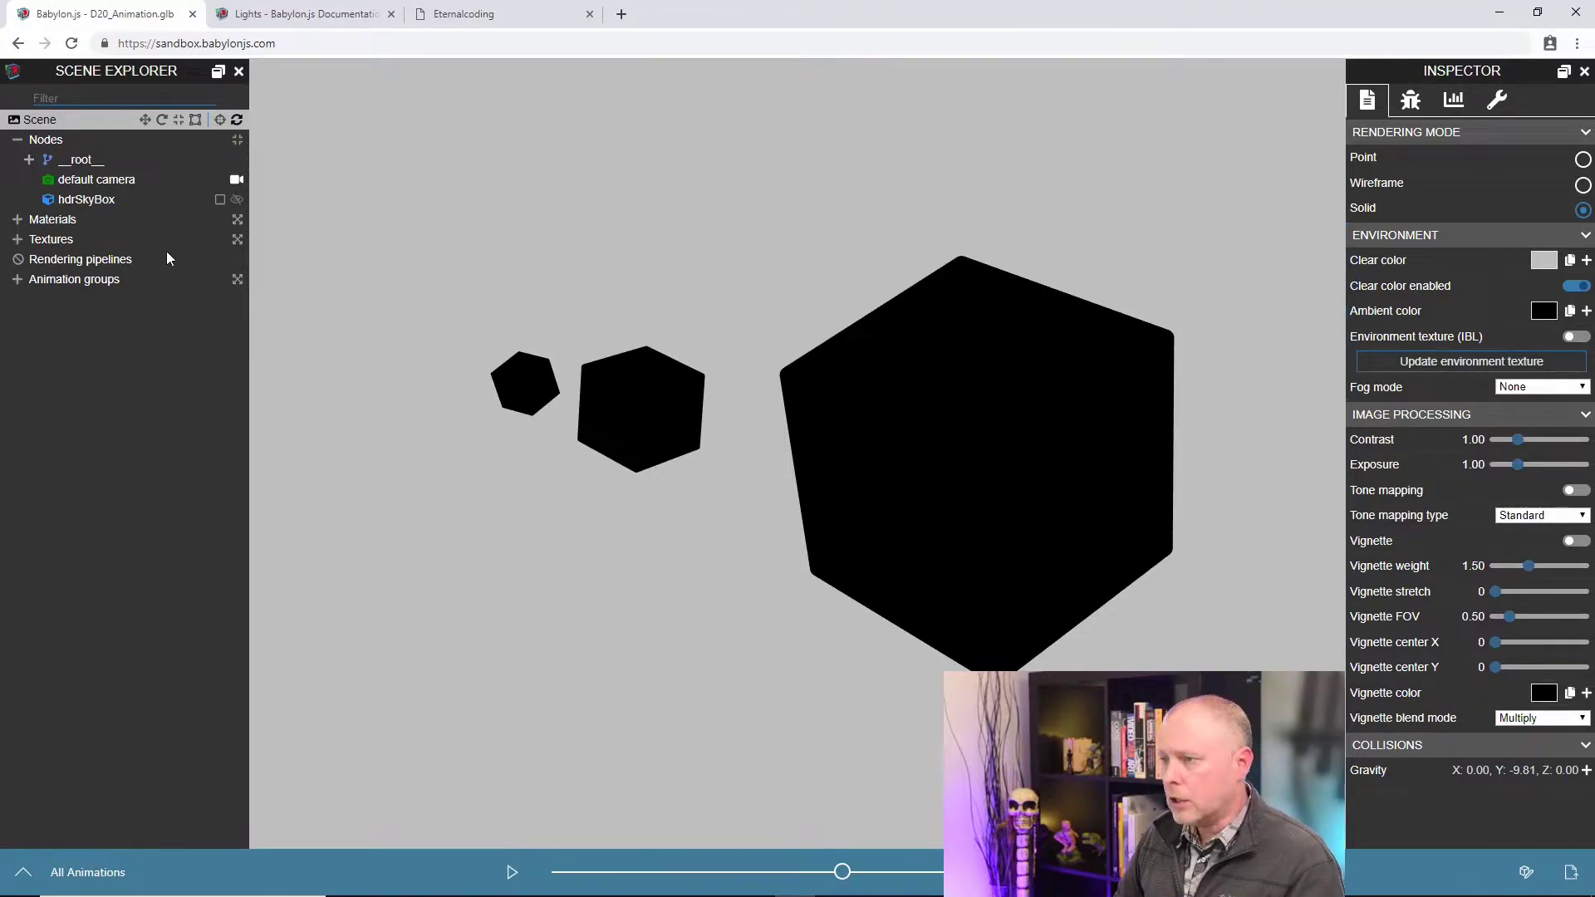
left_click(237, 200)
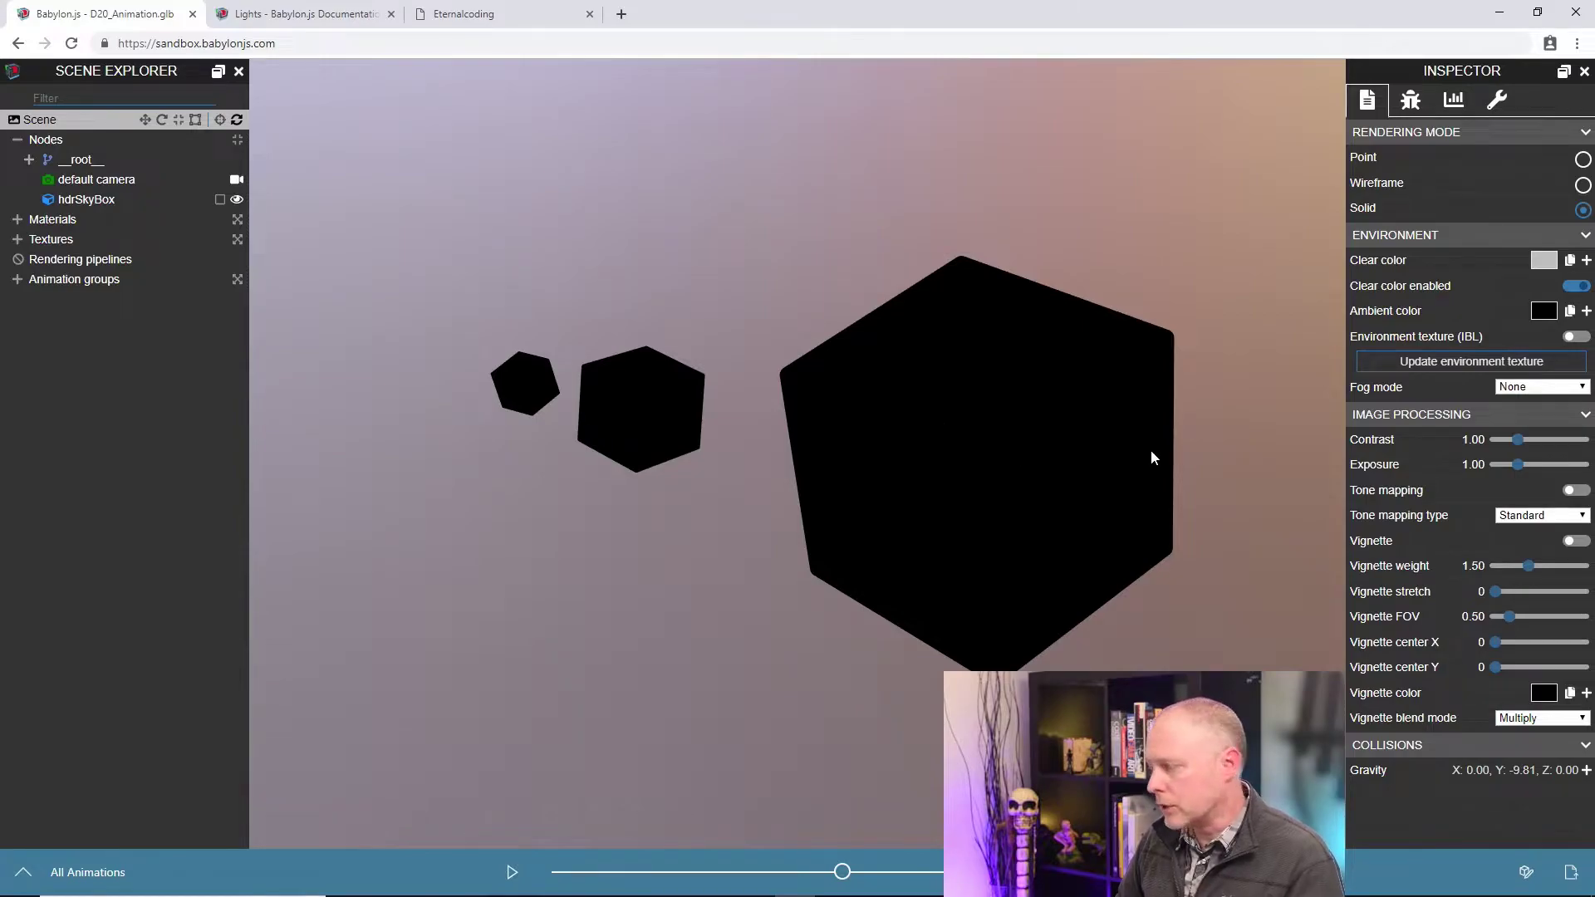
left_click(1576, 337)
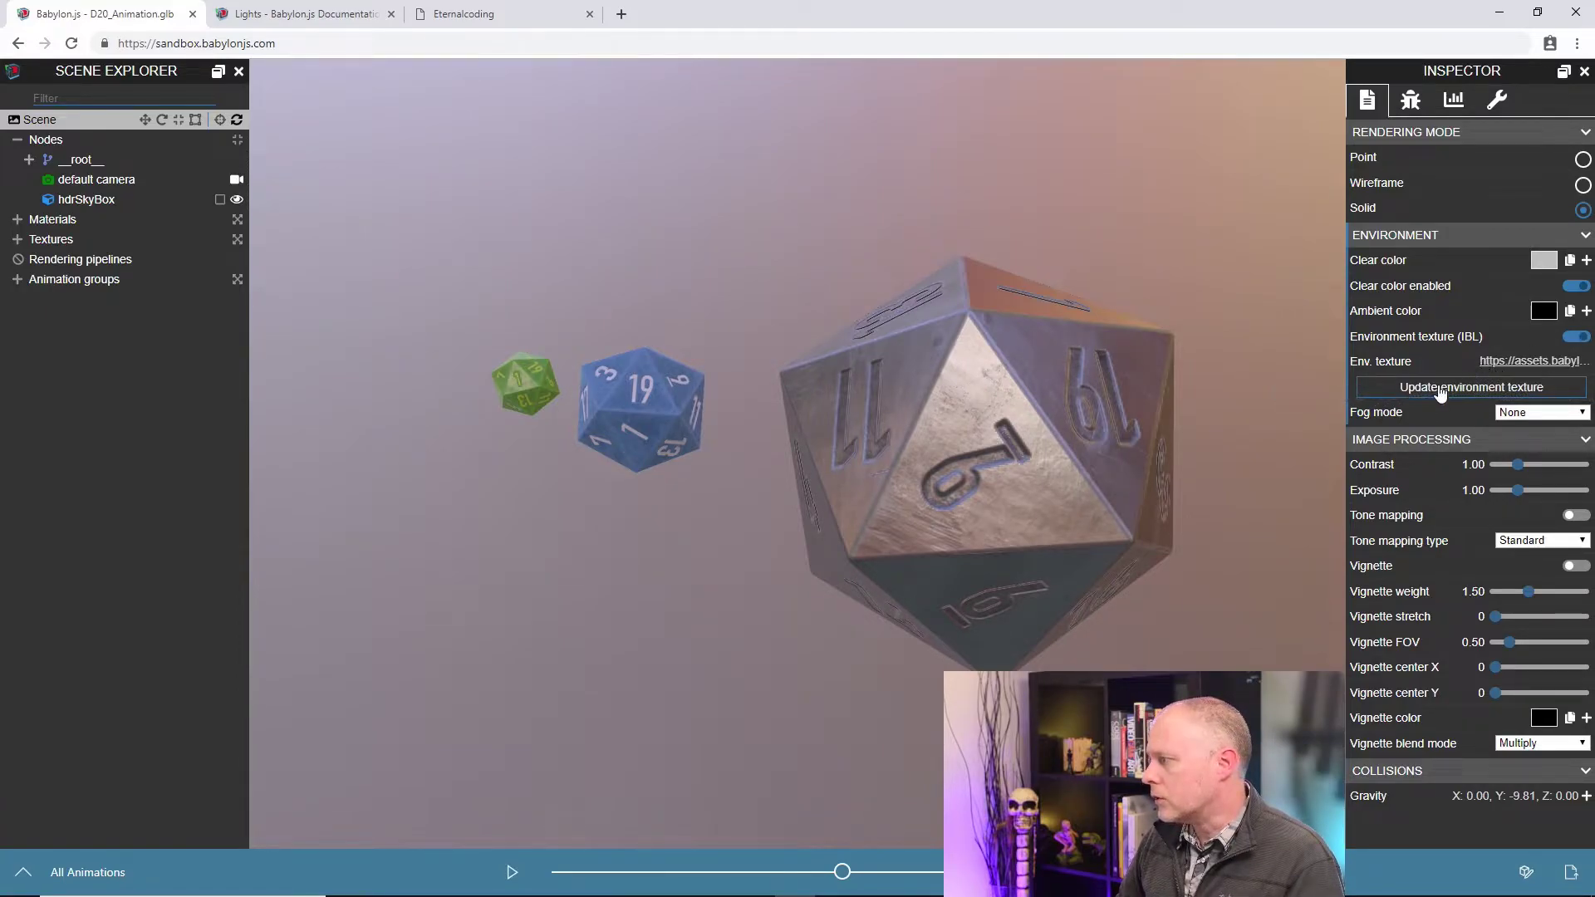
- Load the Studio_Softbox .dds file as the scene's environment texture
left_click(1440, 391)
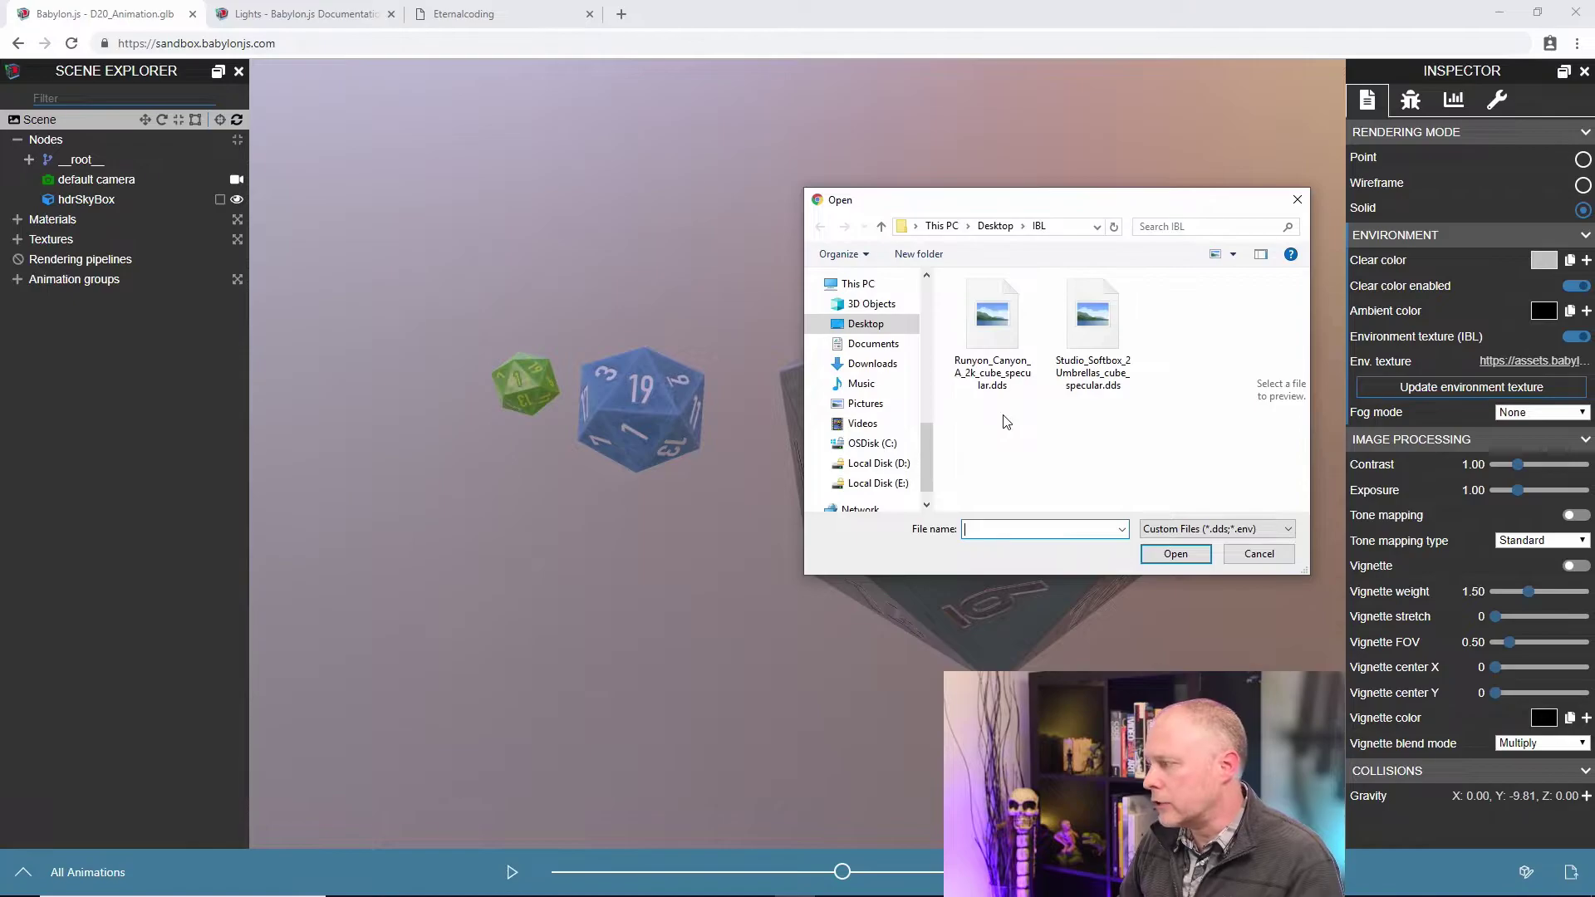
left_click(1090, 324)
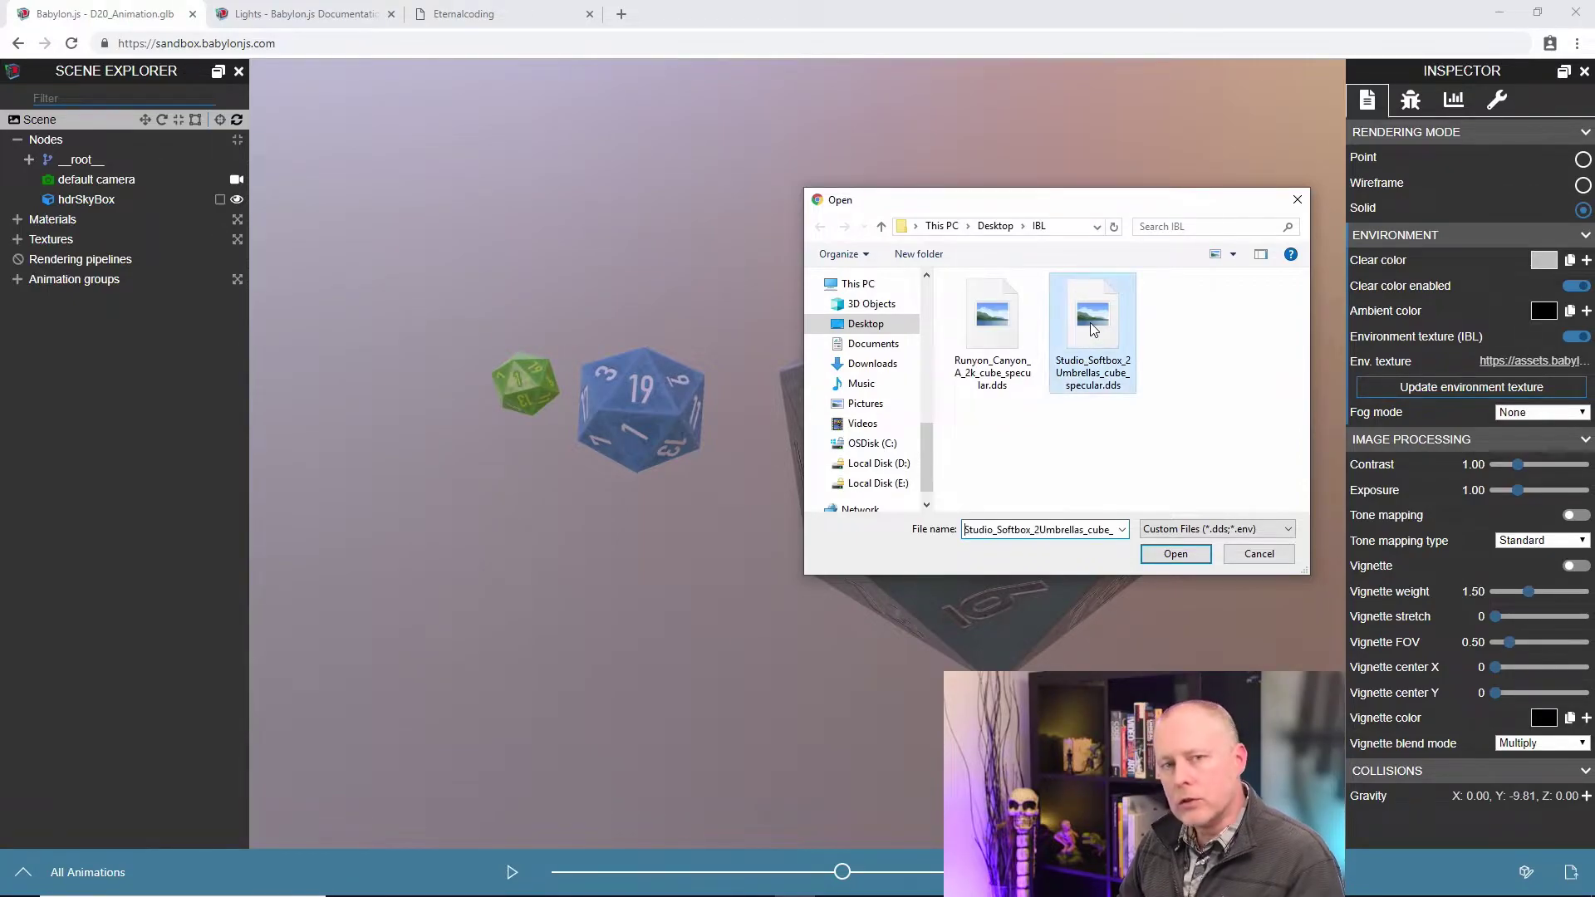
left_click(1174, 554)
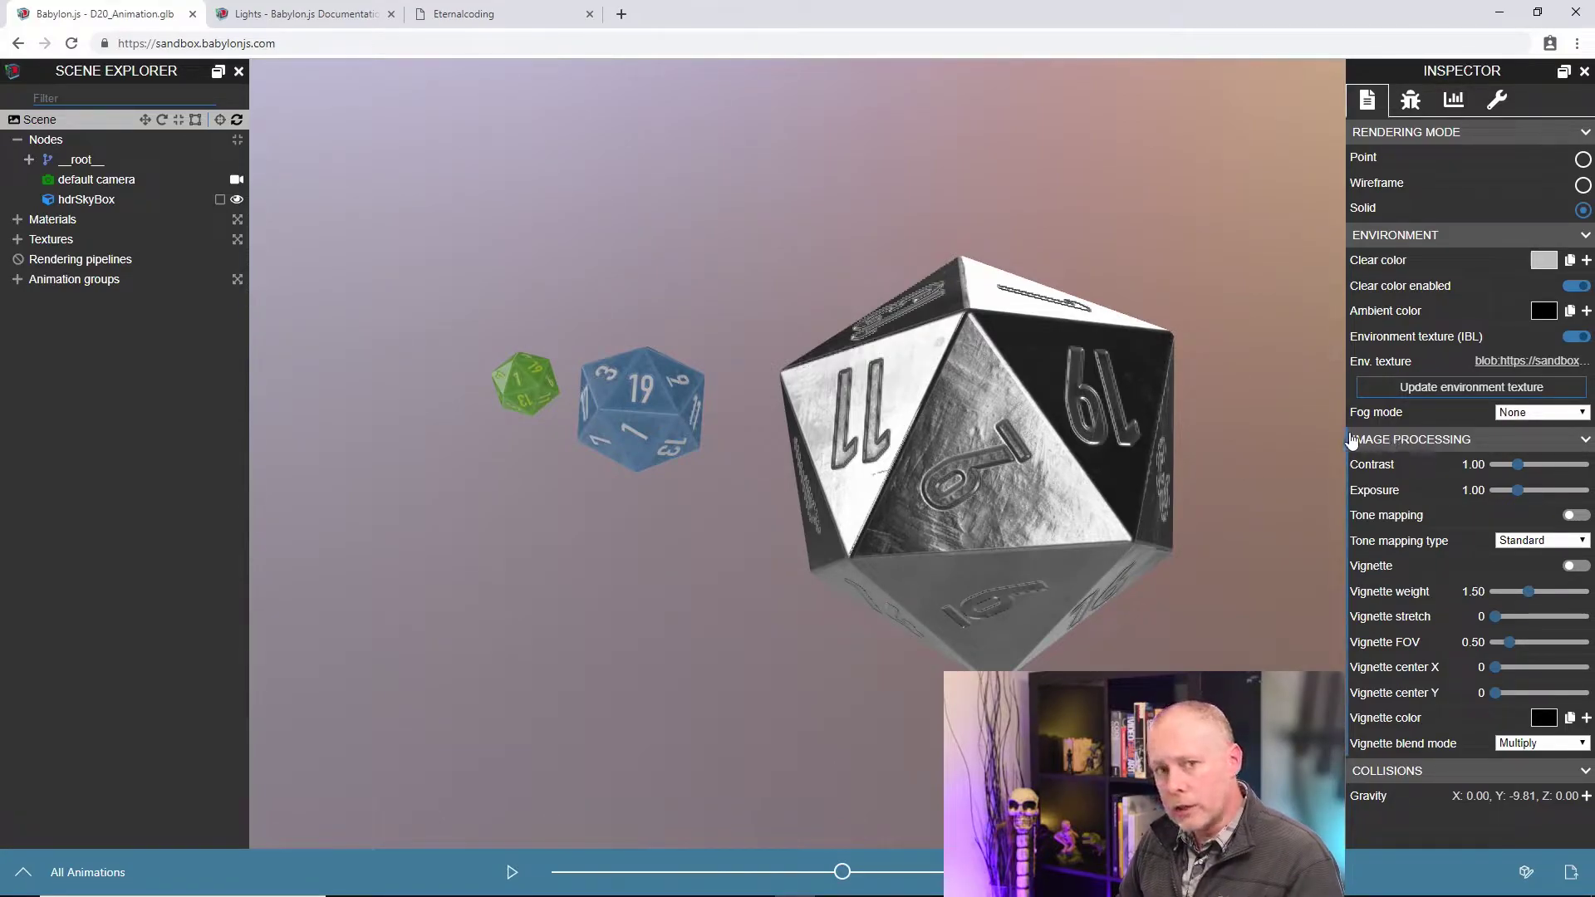
- Rotate the environment texture to 1.10 around Y and return to scene properties
left_click(1510, 362)
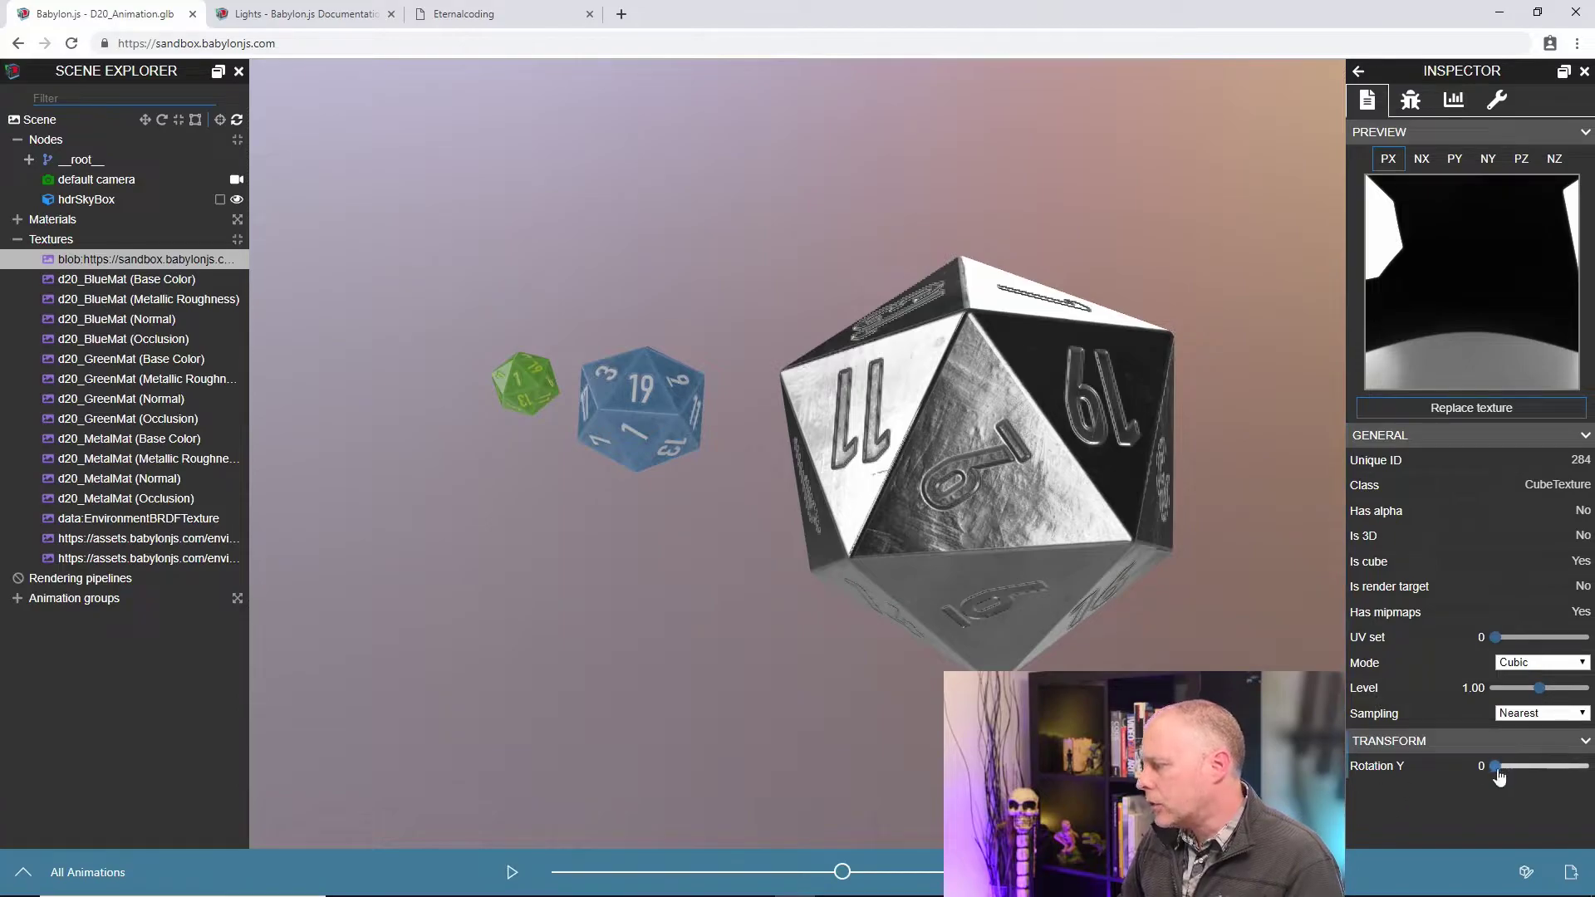
left_click_drag(1500, 776, 1513, 777)
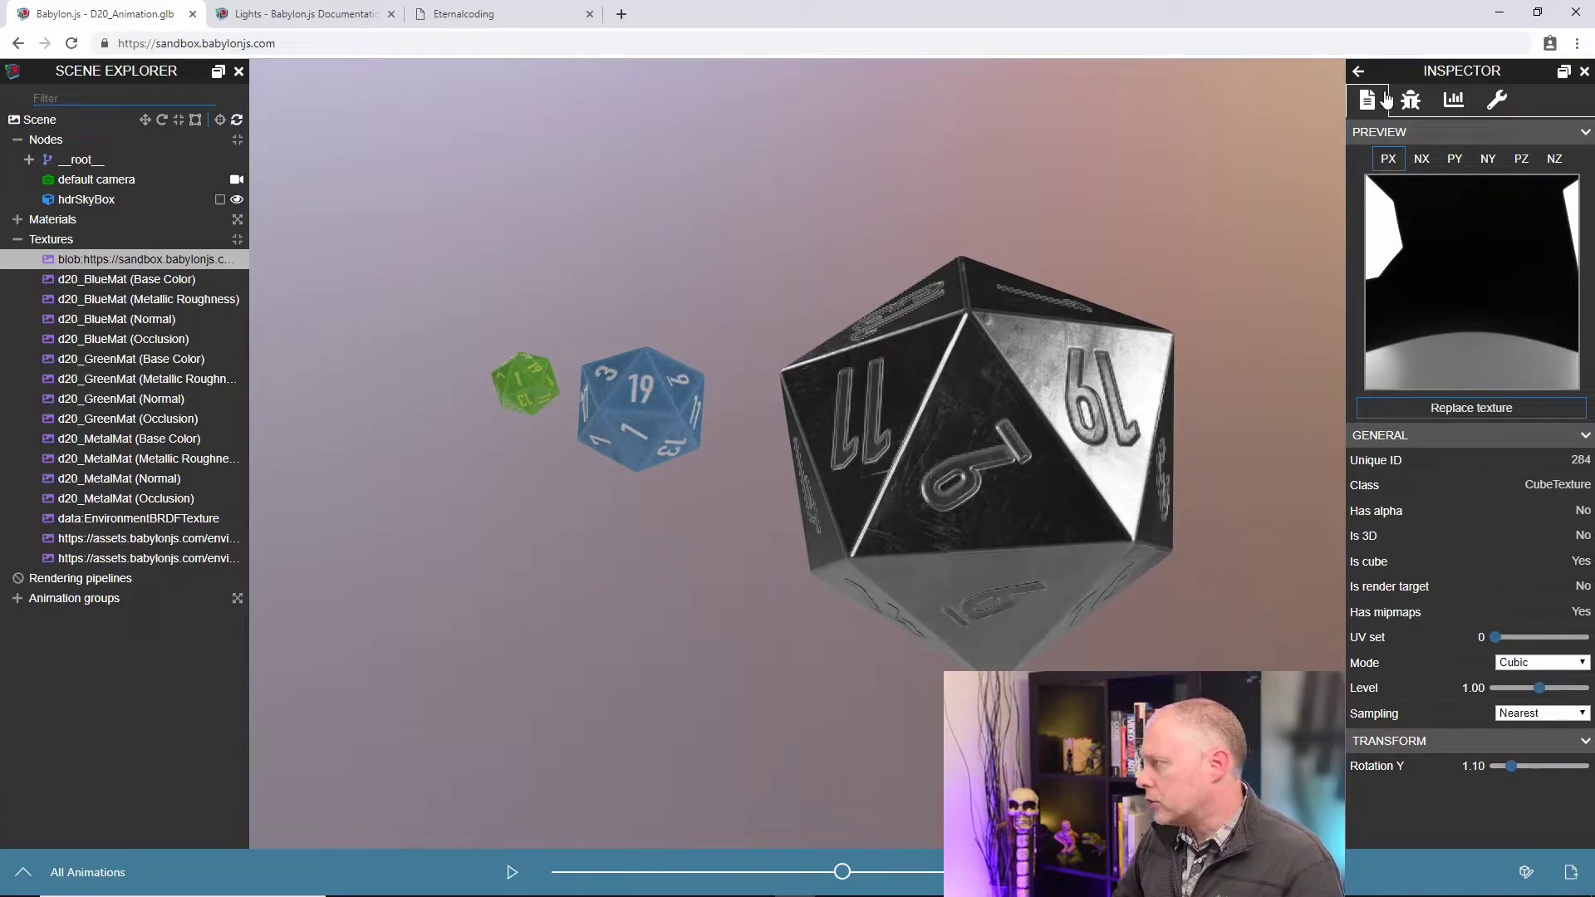
left_click(1360, 72)
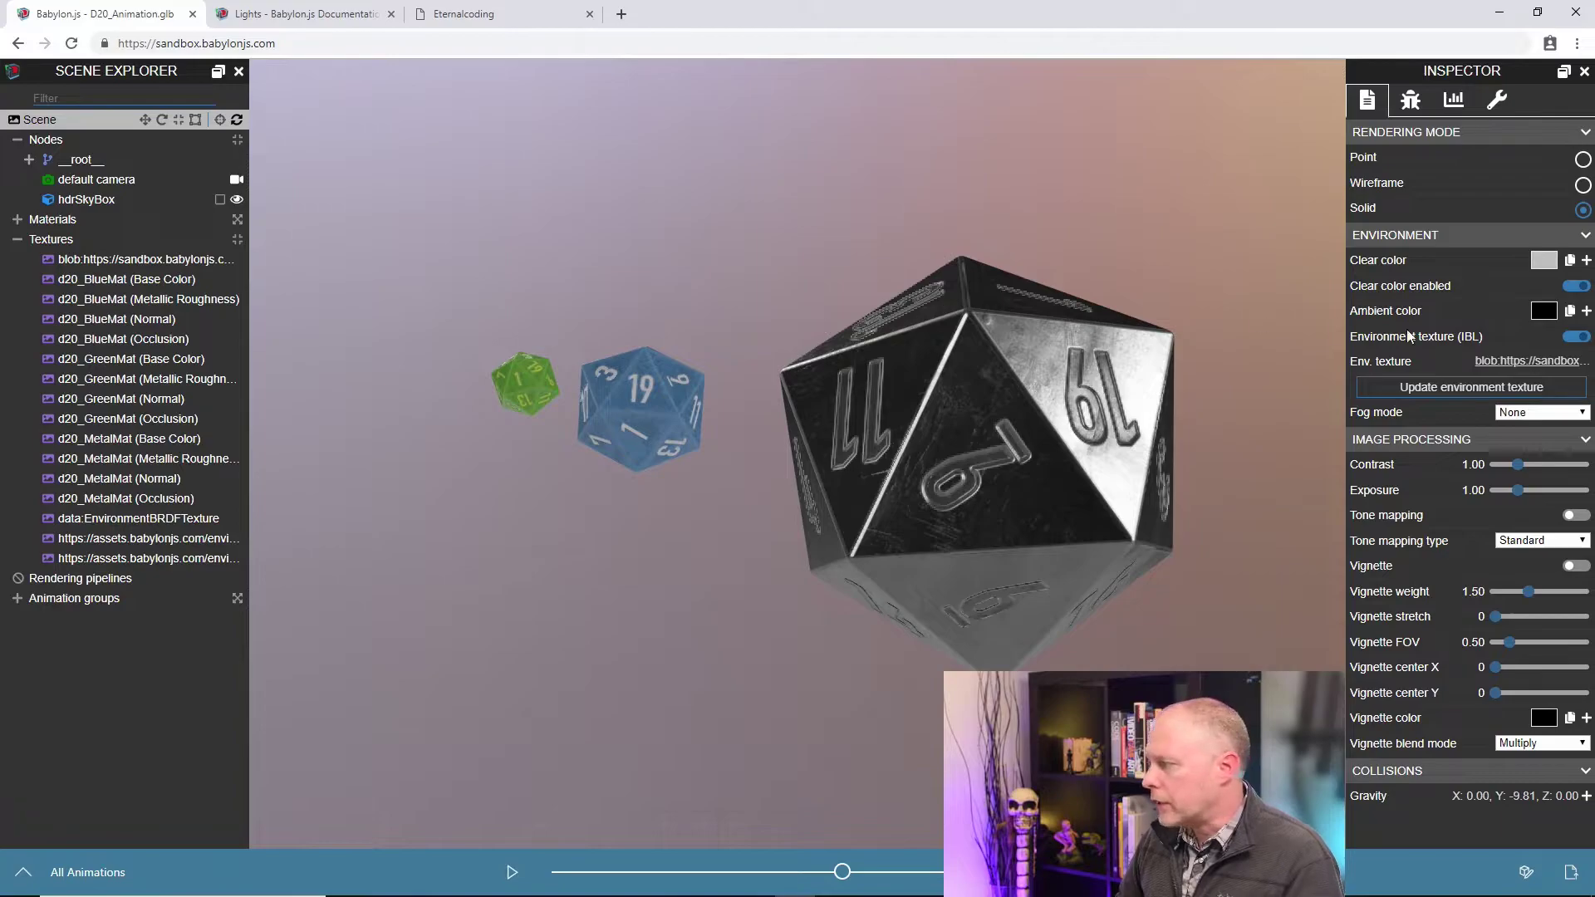
- Set the fog mode to Exp2 with a teal fog colour
left_click(1554, 412)
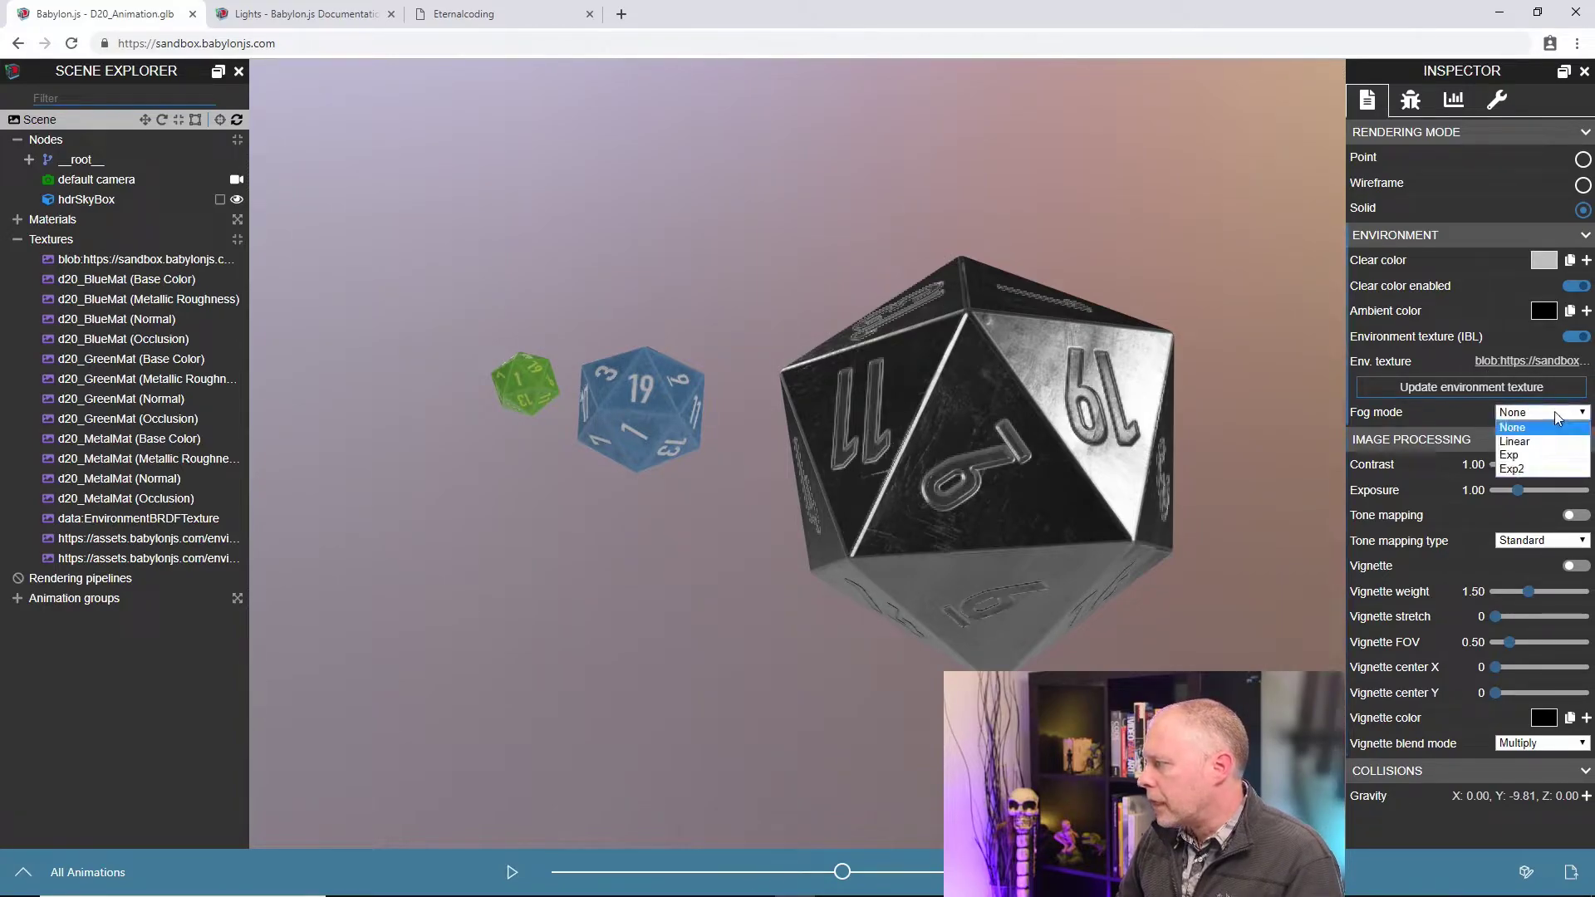
left_click(1542, 469)
left_click(1539, 436)
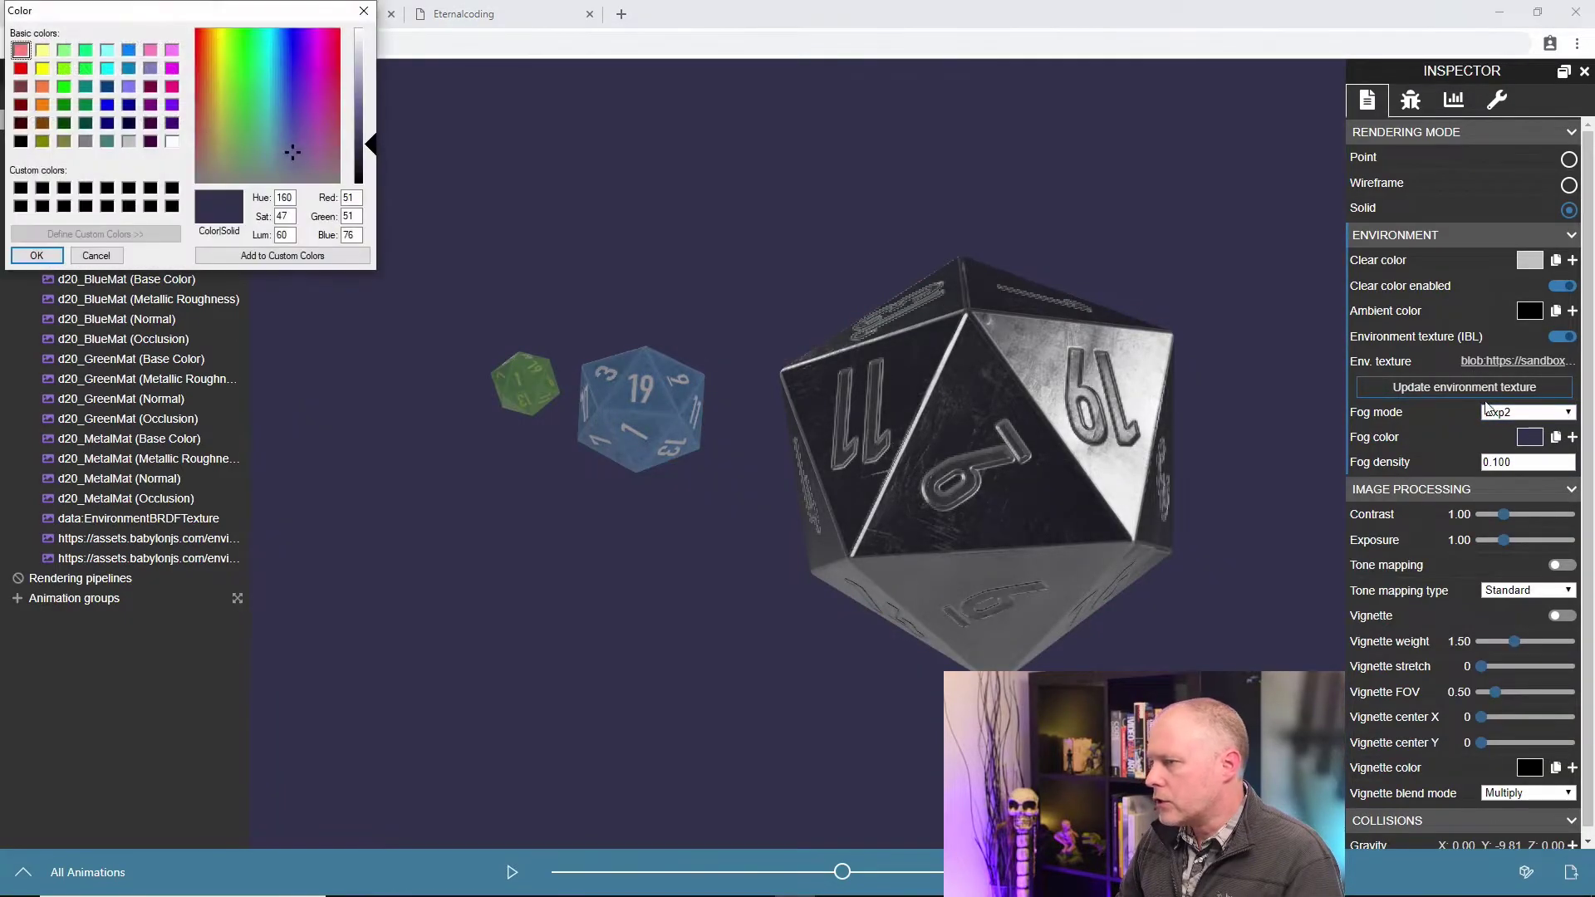
left_click(107, 141)
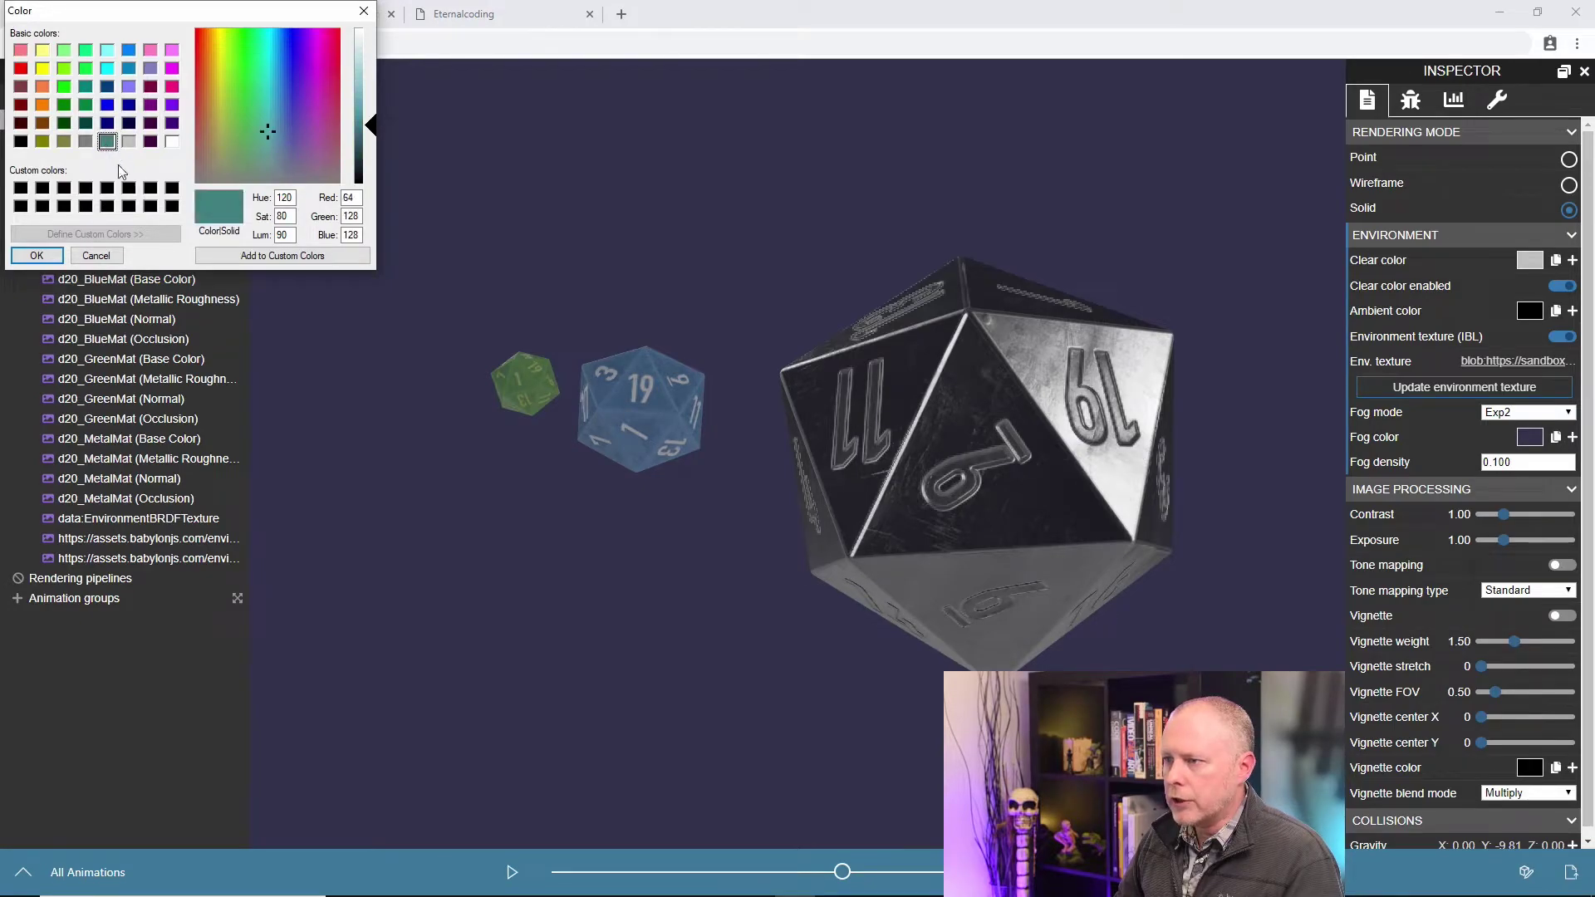
left_click(37, 255)
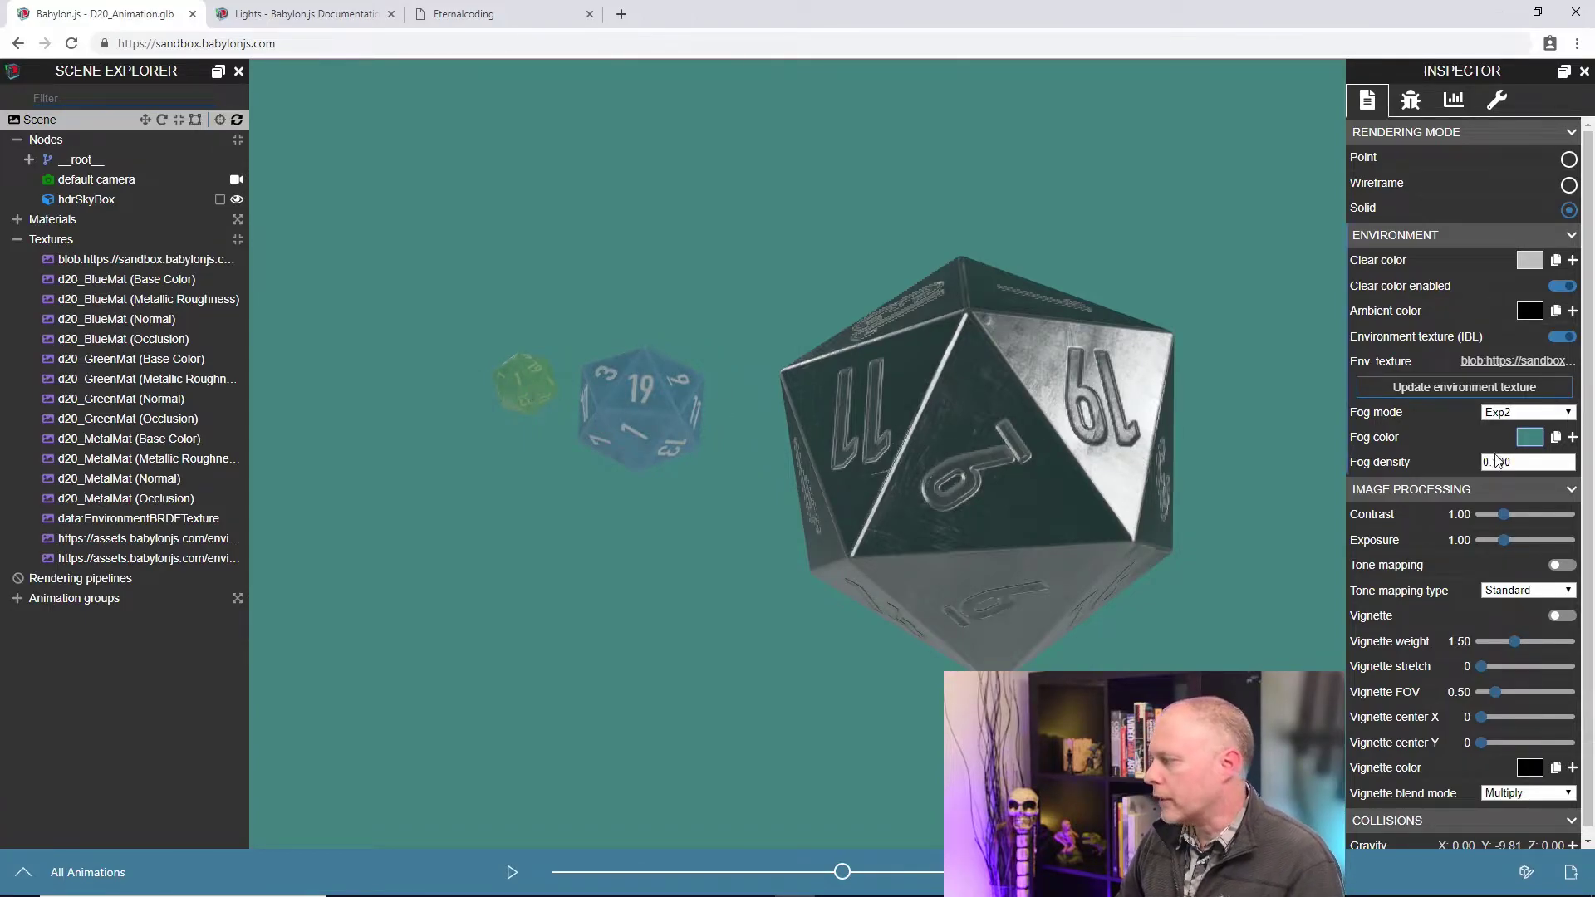
- Raise the fog density to 0.21
left_click(1569, 459)
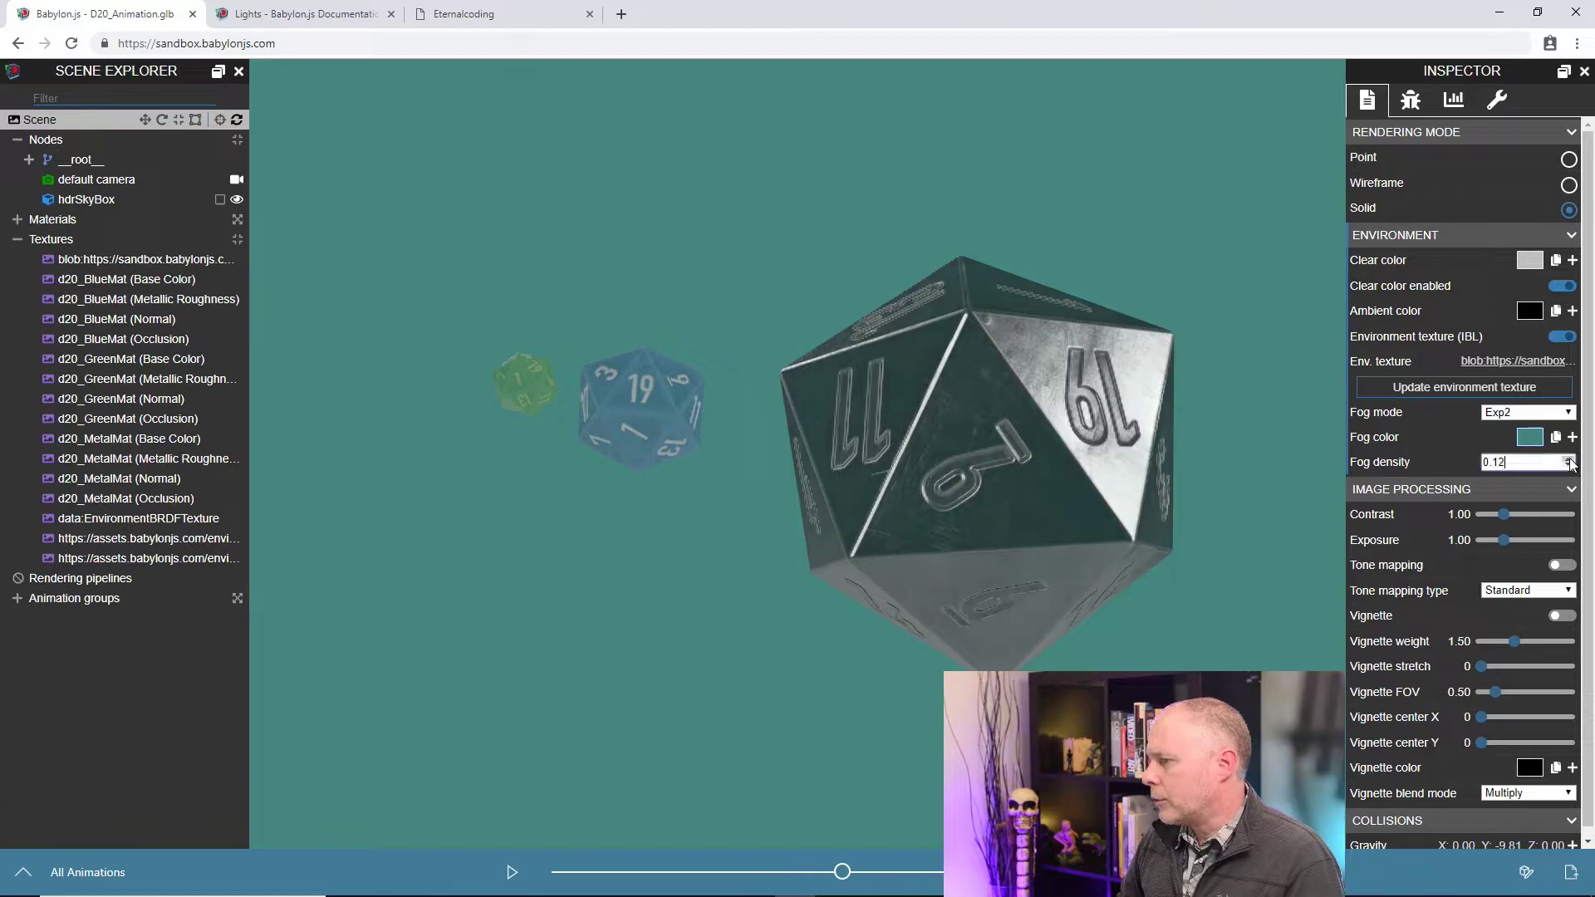
left_click(1569, 459)
left_click(1569, 459)
left_click(1569, 459)
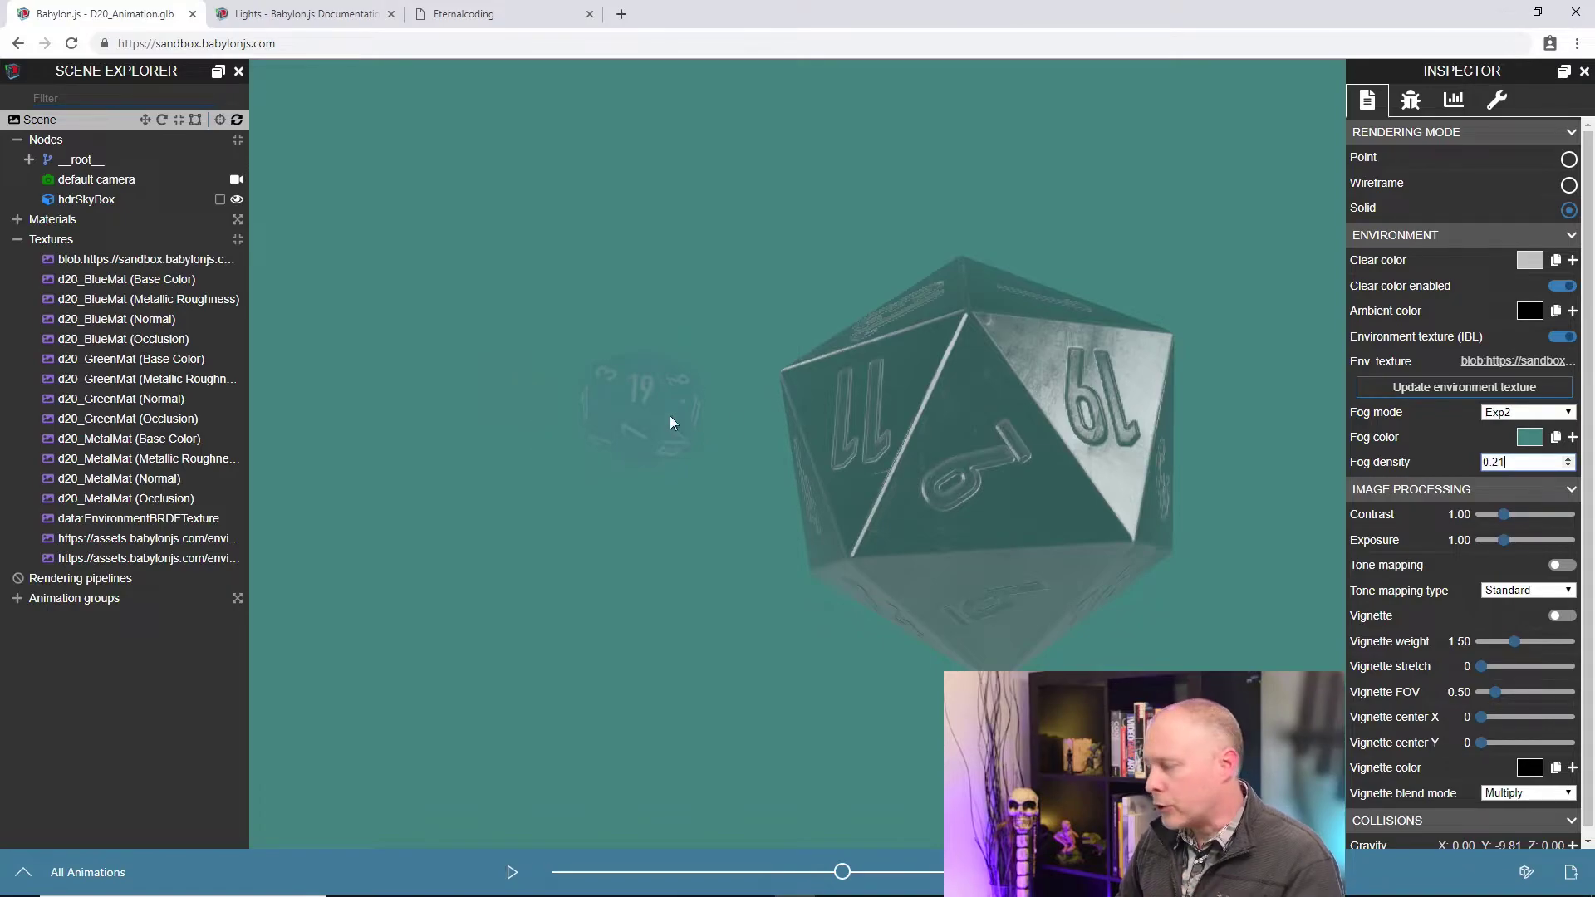
- Set fog mode to None and exposure to 0.90, hiding the skybox while testing, then showing it again
left_click(1528, 413)
left_click(1533, 429)
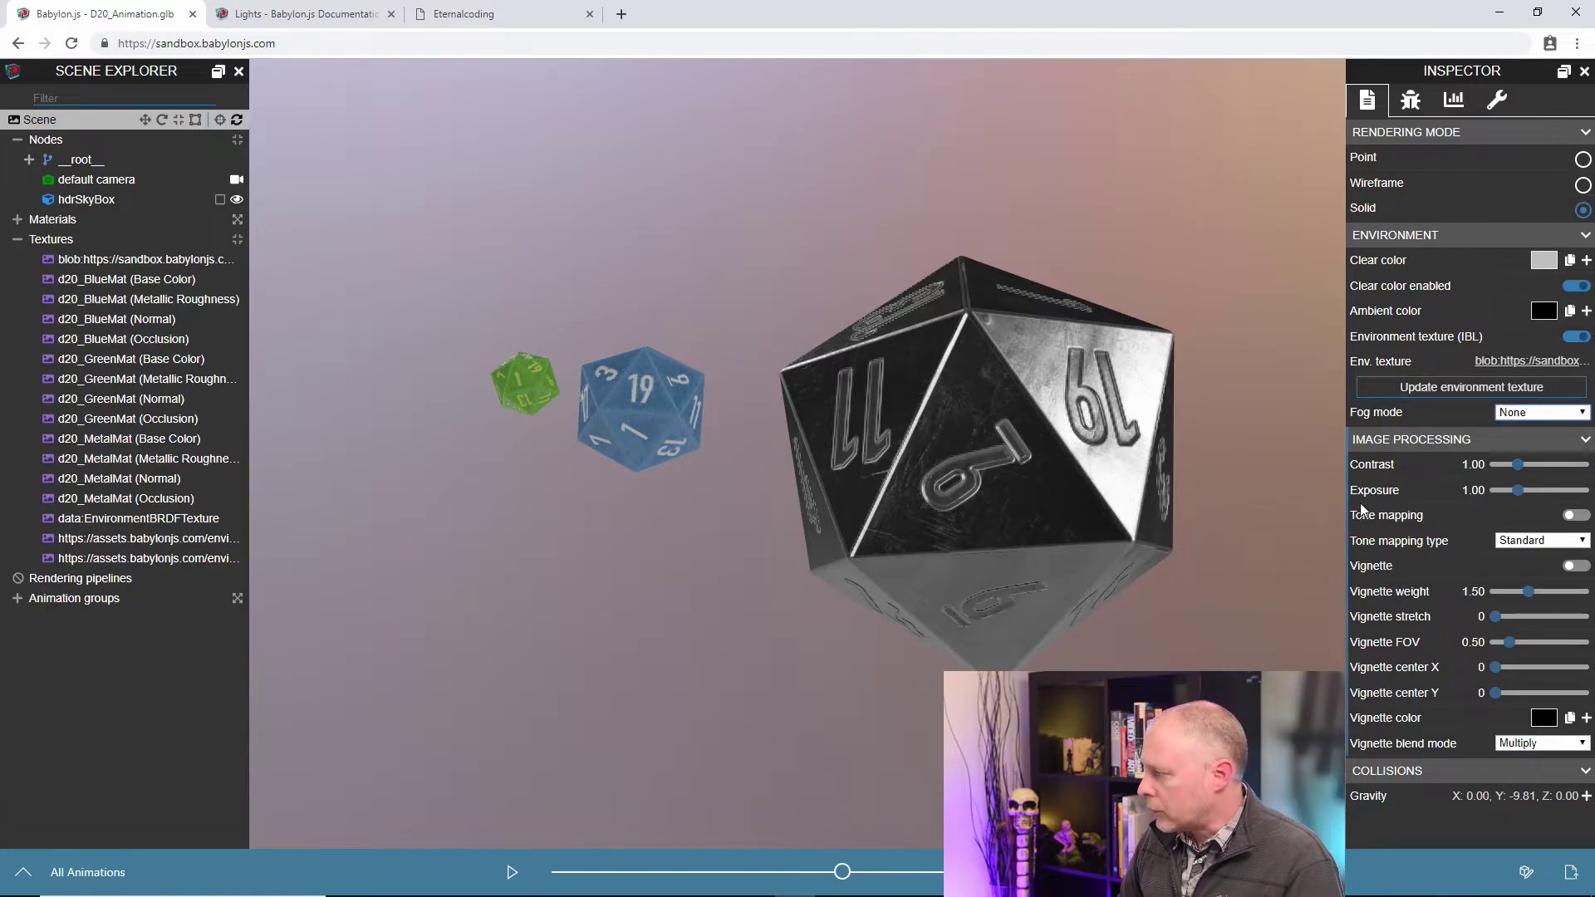
mouse_move(1517, 494)
left_mouse_down()
mouse_move(1504, 499)
mouse_move(1520, 495)
left_mouse_up()
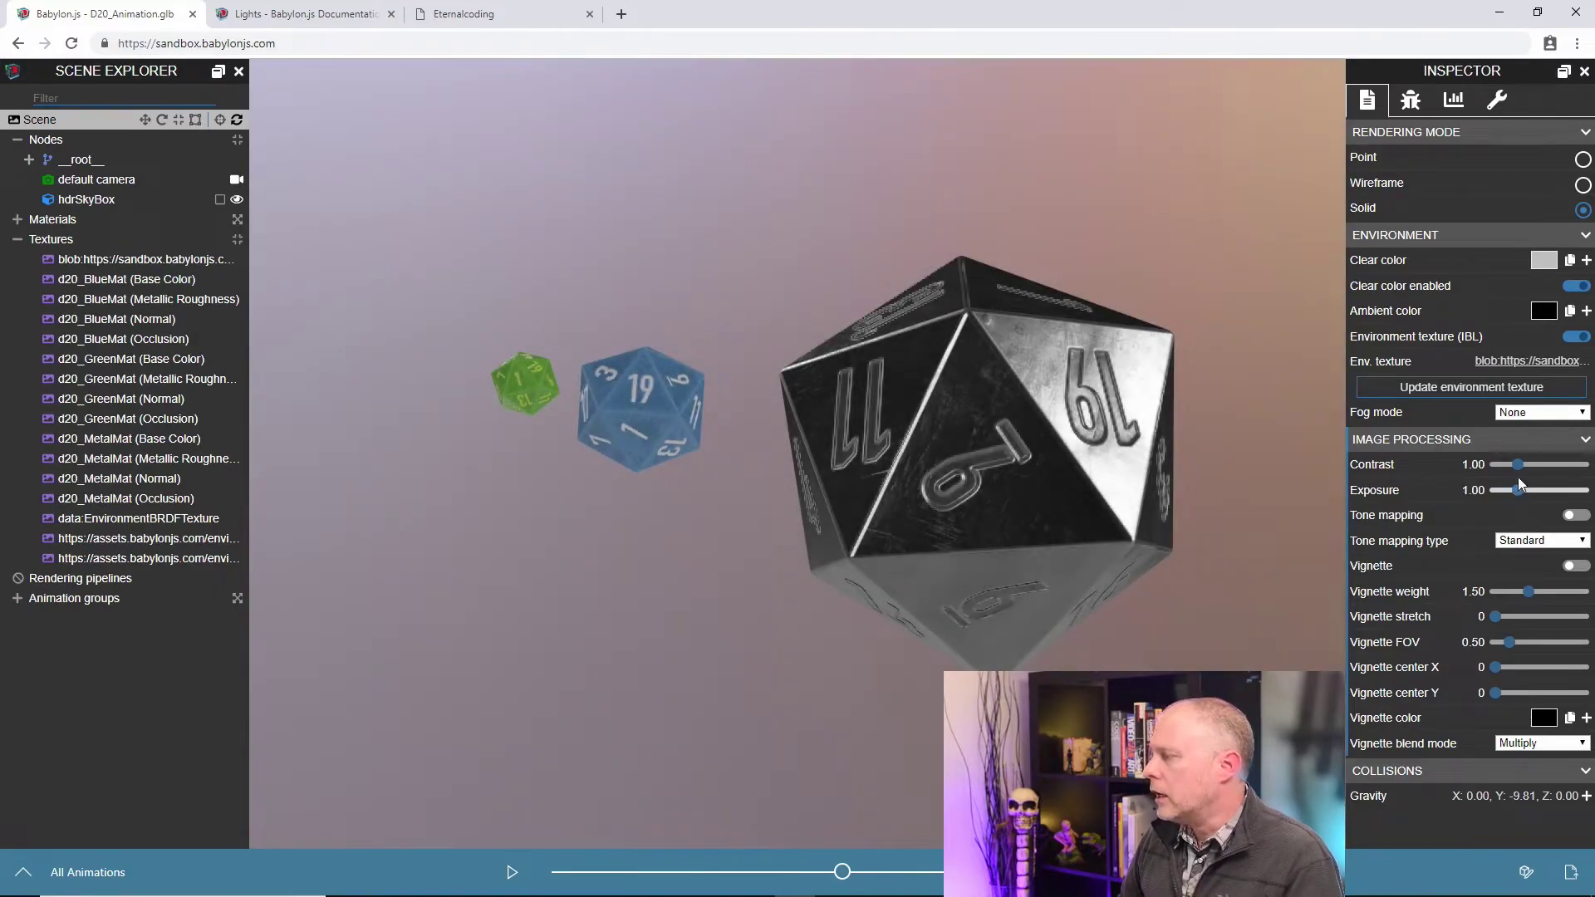
left_click(237, 200)
mouse_move(1523, 499)
left_mouse_down()
mouse_move(1502, 497)
mouse_move(1550, 492)
left_mouse_up()
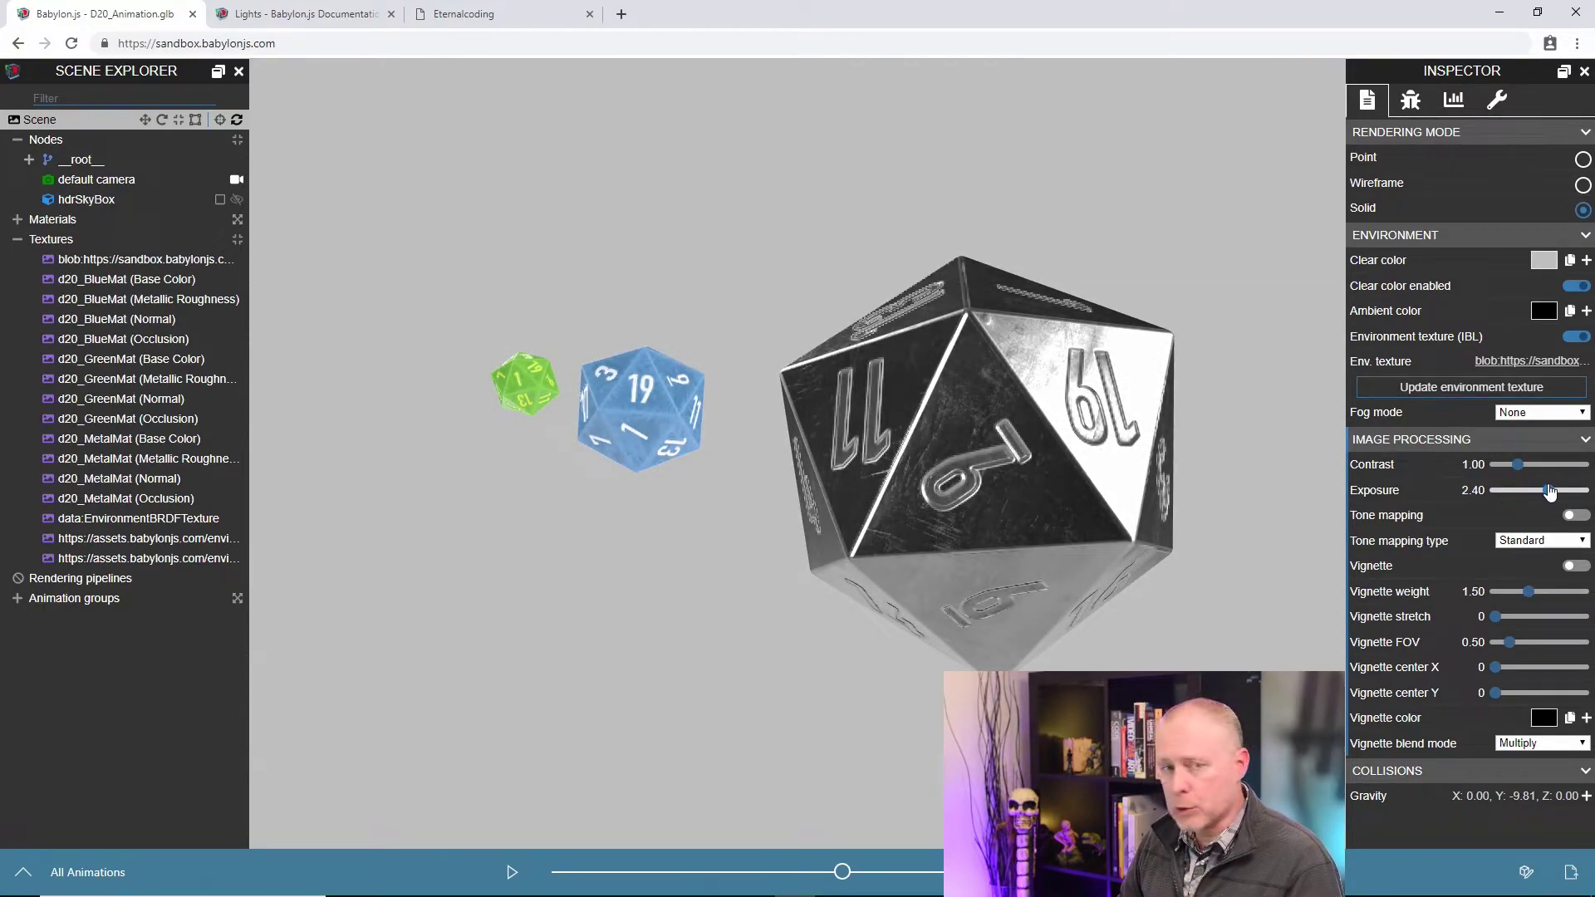
left_click_drag(1550, 492, 1517, 492)
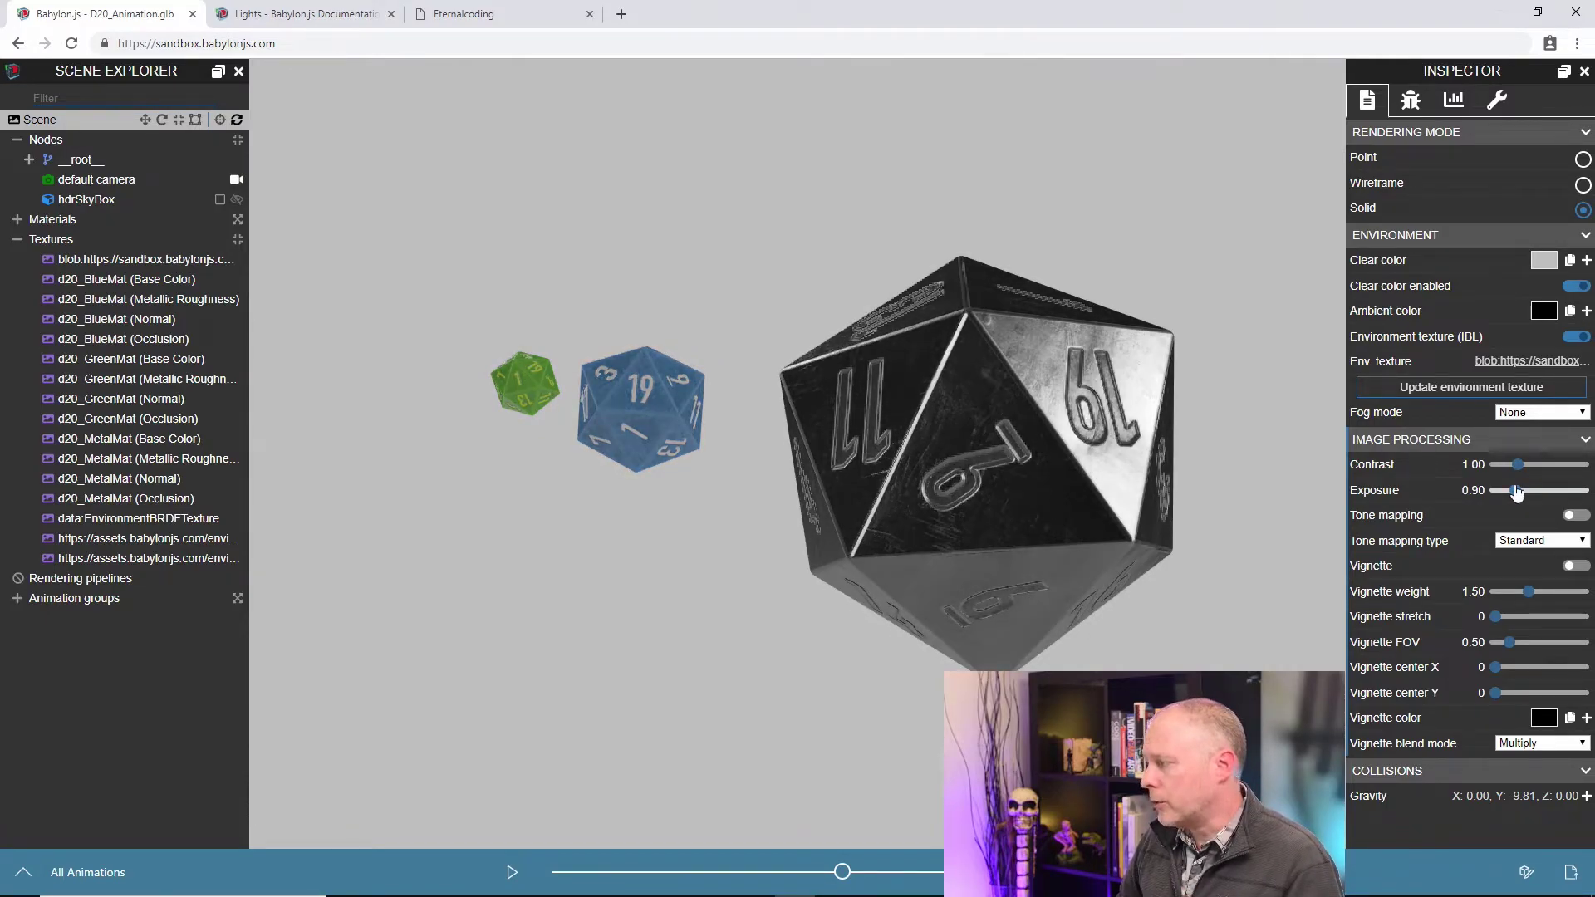
left_click(237, 200)
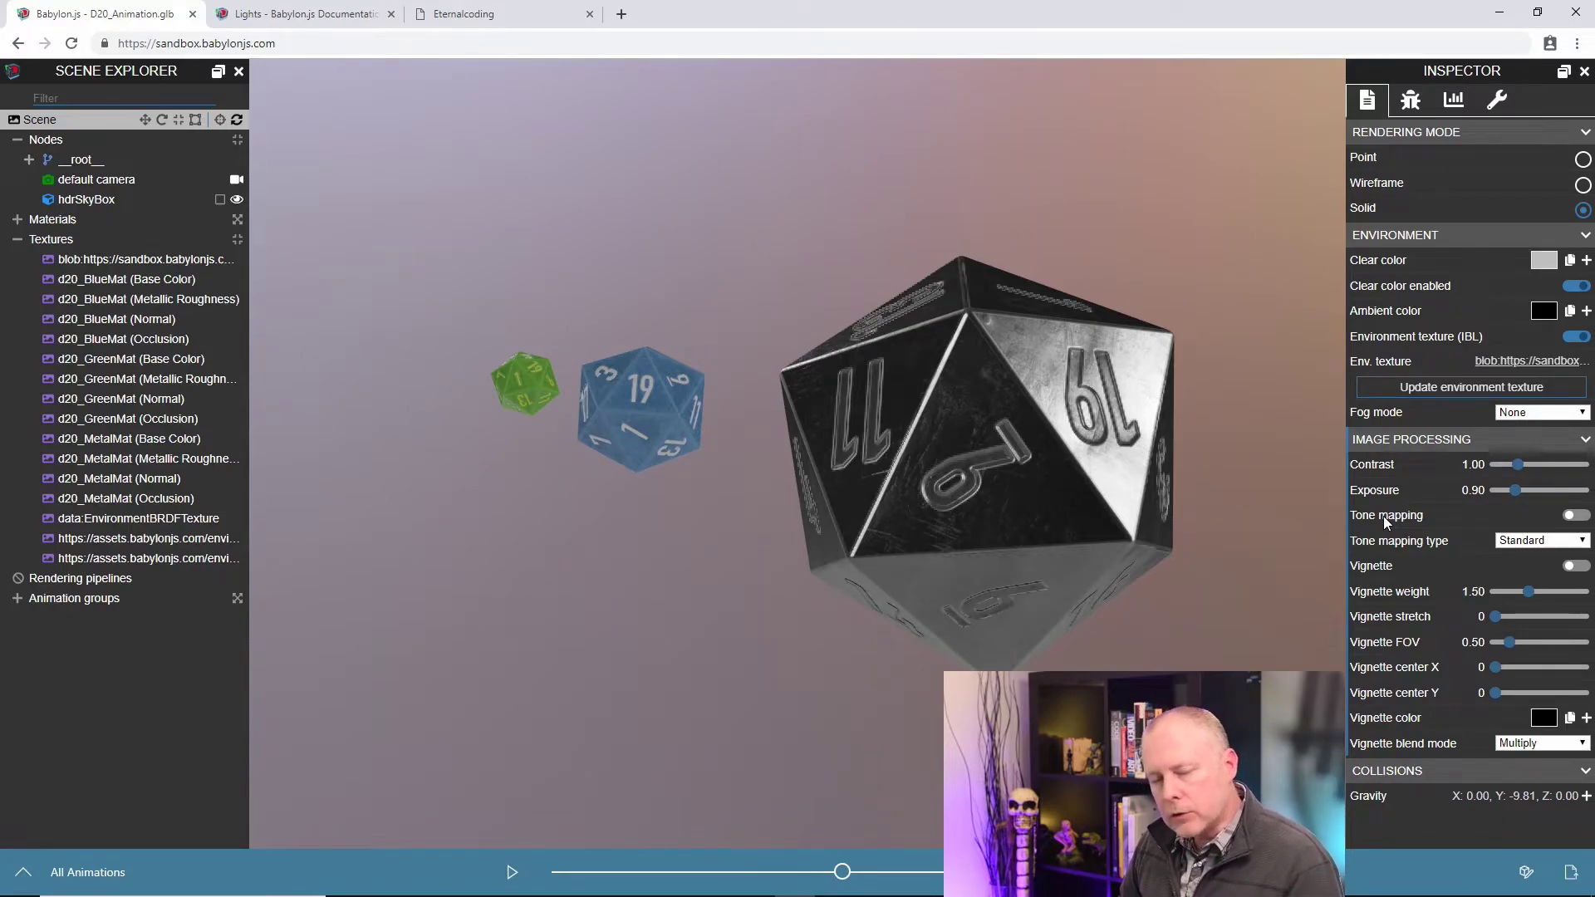
- Enable tone mapping in Image Processing with the ACES type
left_click(1573, 517)
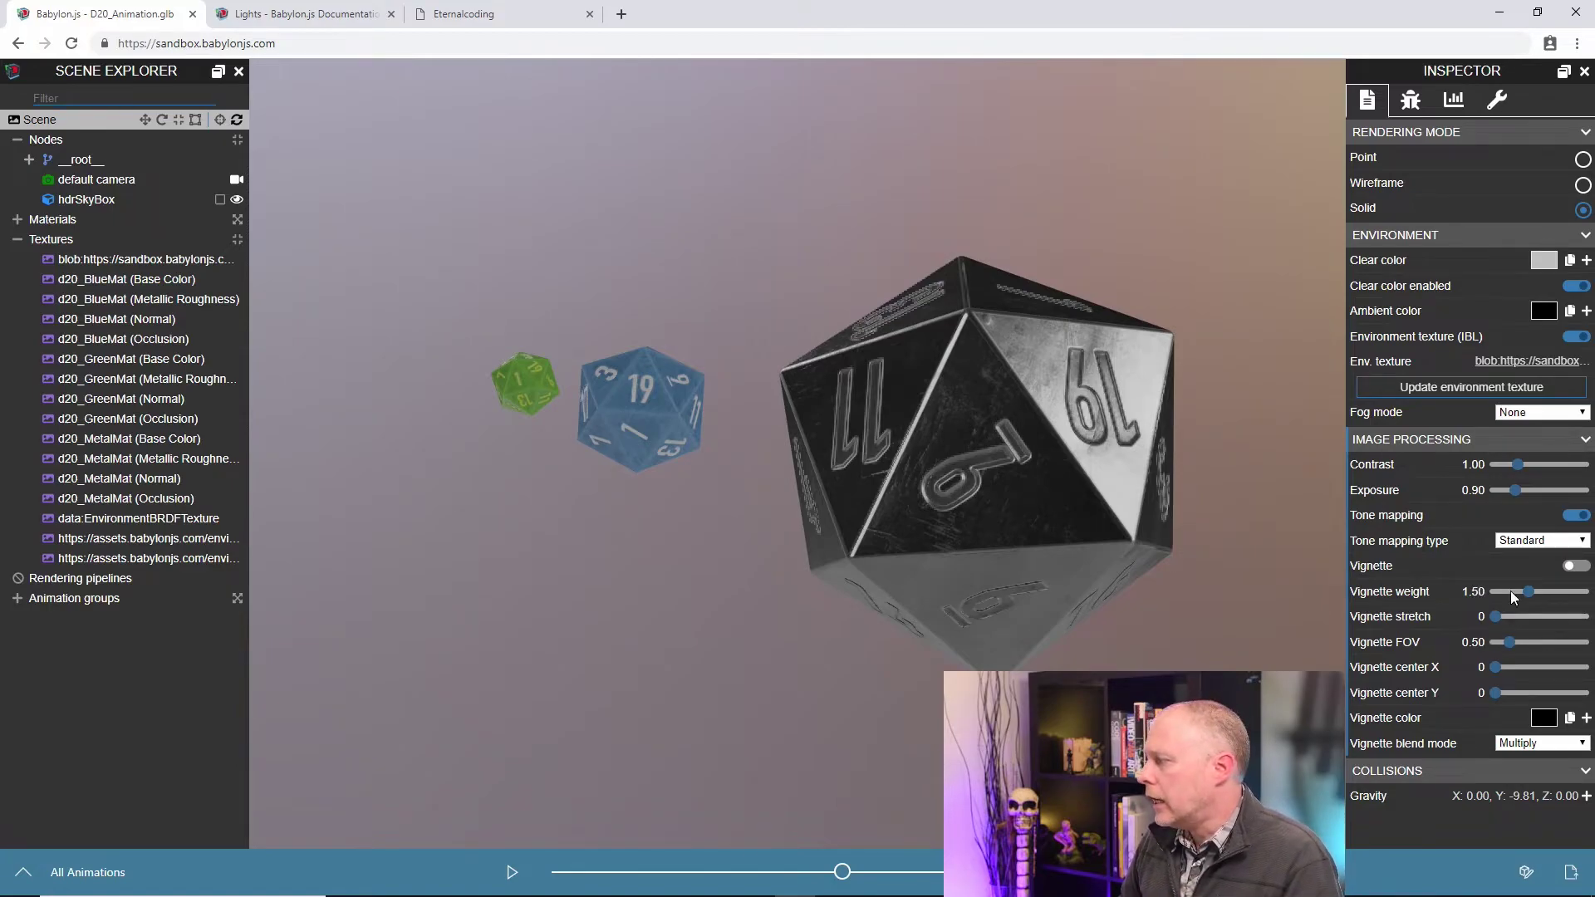
left_click(1537, 540)
left_click(1533, 567)
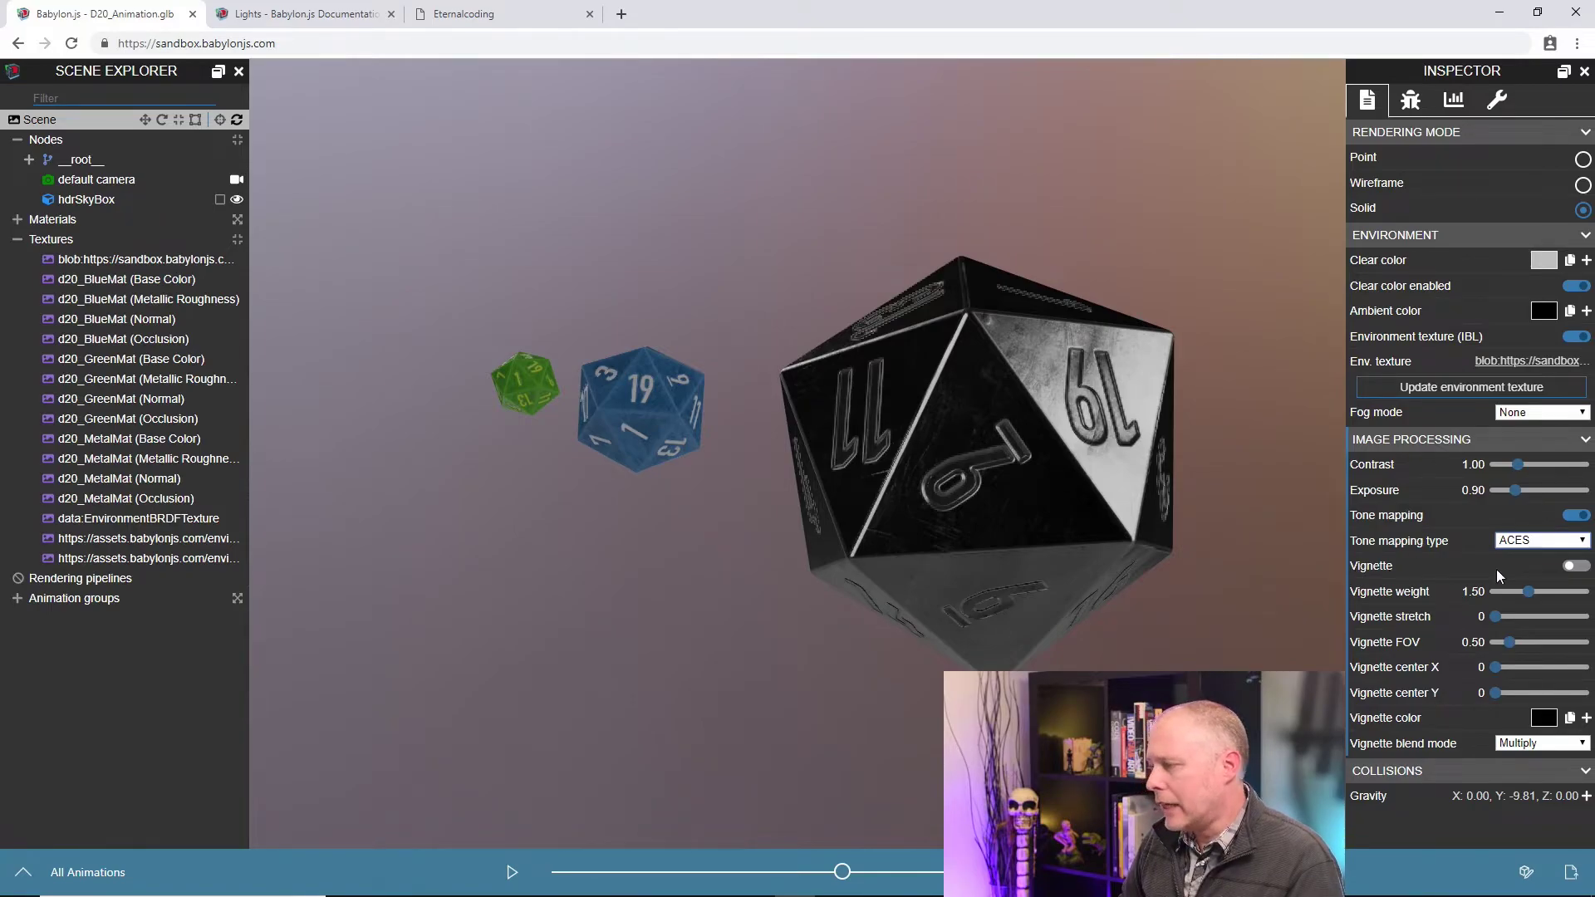
- Enable the vignette, set weight 2.50 and FOV 0.90, then disable it again
left_click(1571, 569)
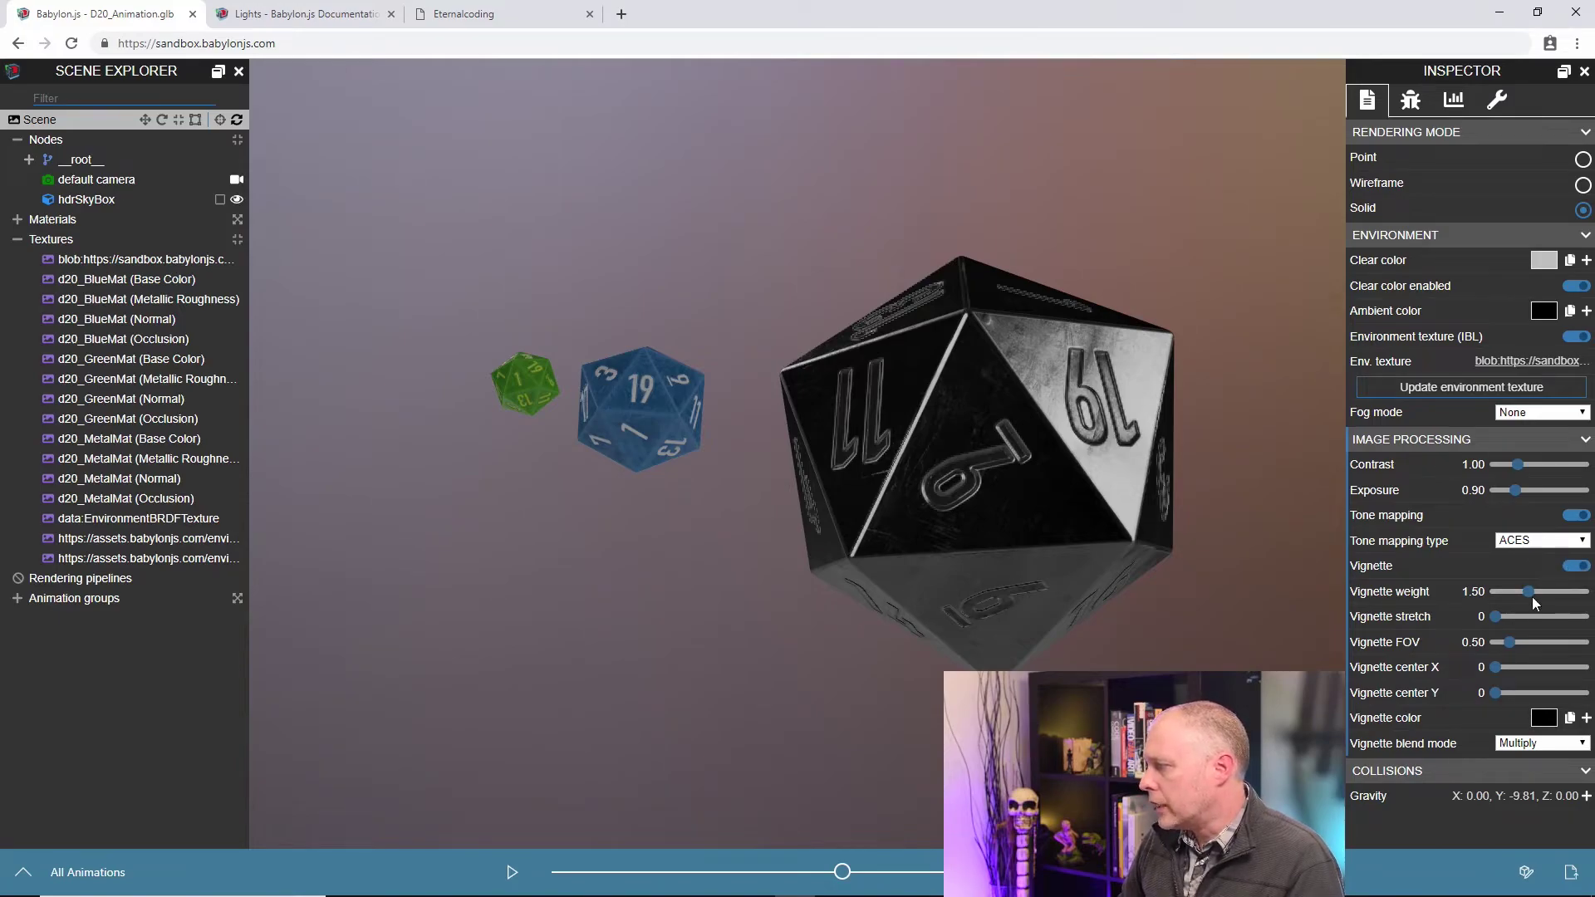
left_click_drag(1528, 592, 1550, 593)
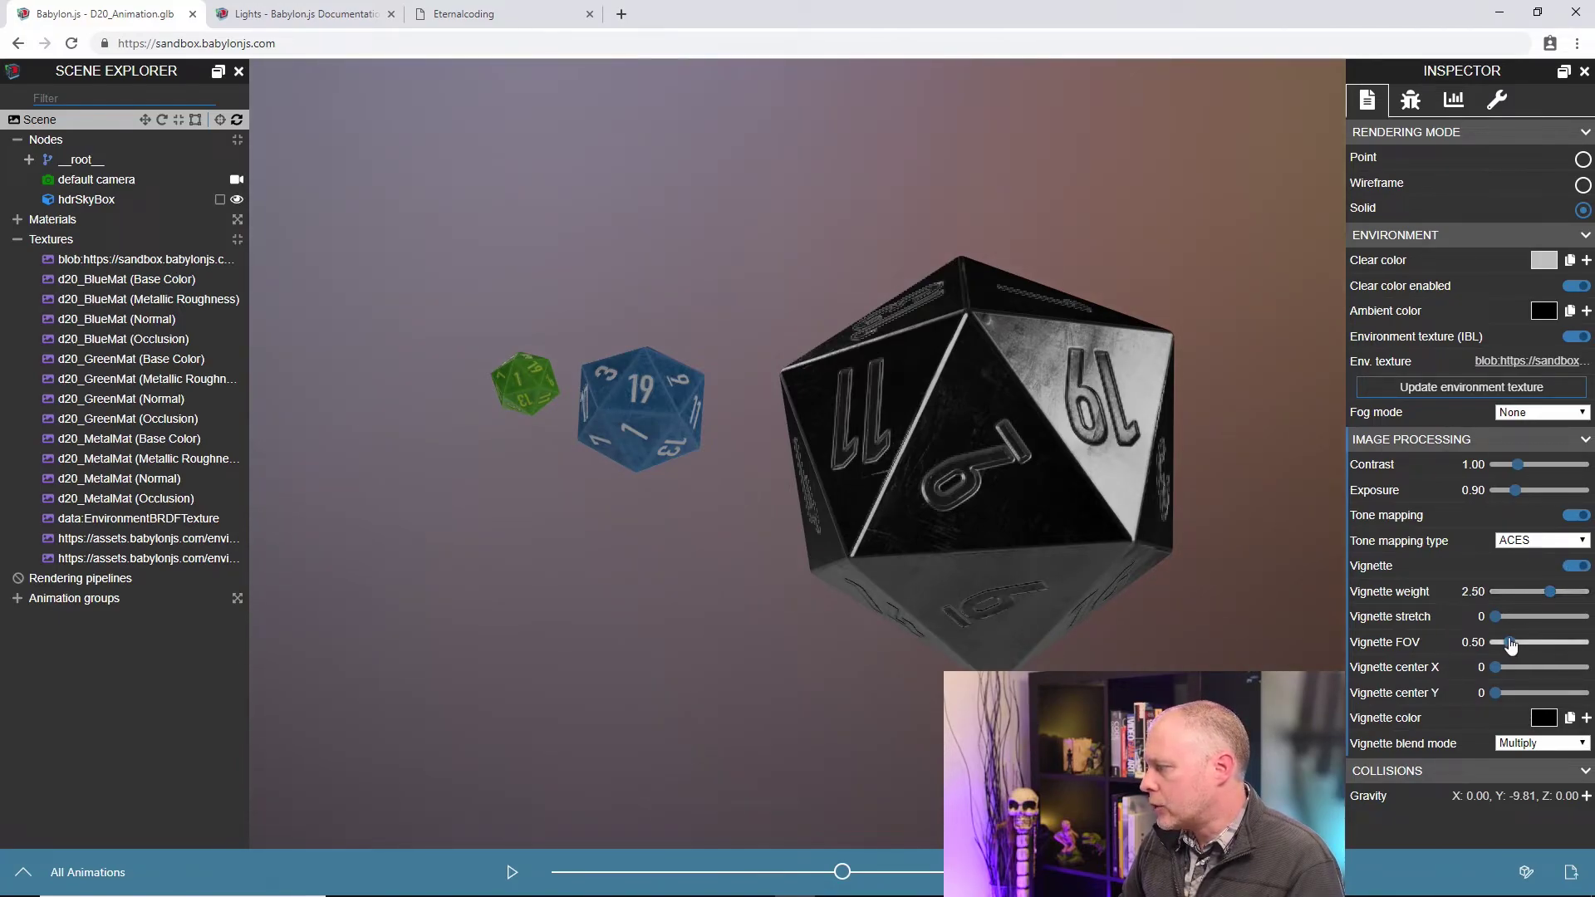
mouse_move(1511, 651)
left_mouse_down()
mouse_move(1536, 650)
mouse_move(1521, 652)
left_mouse_up()
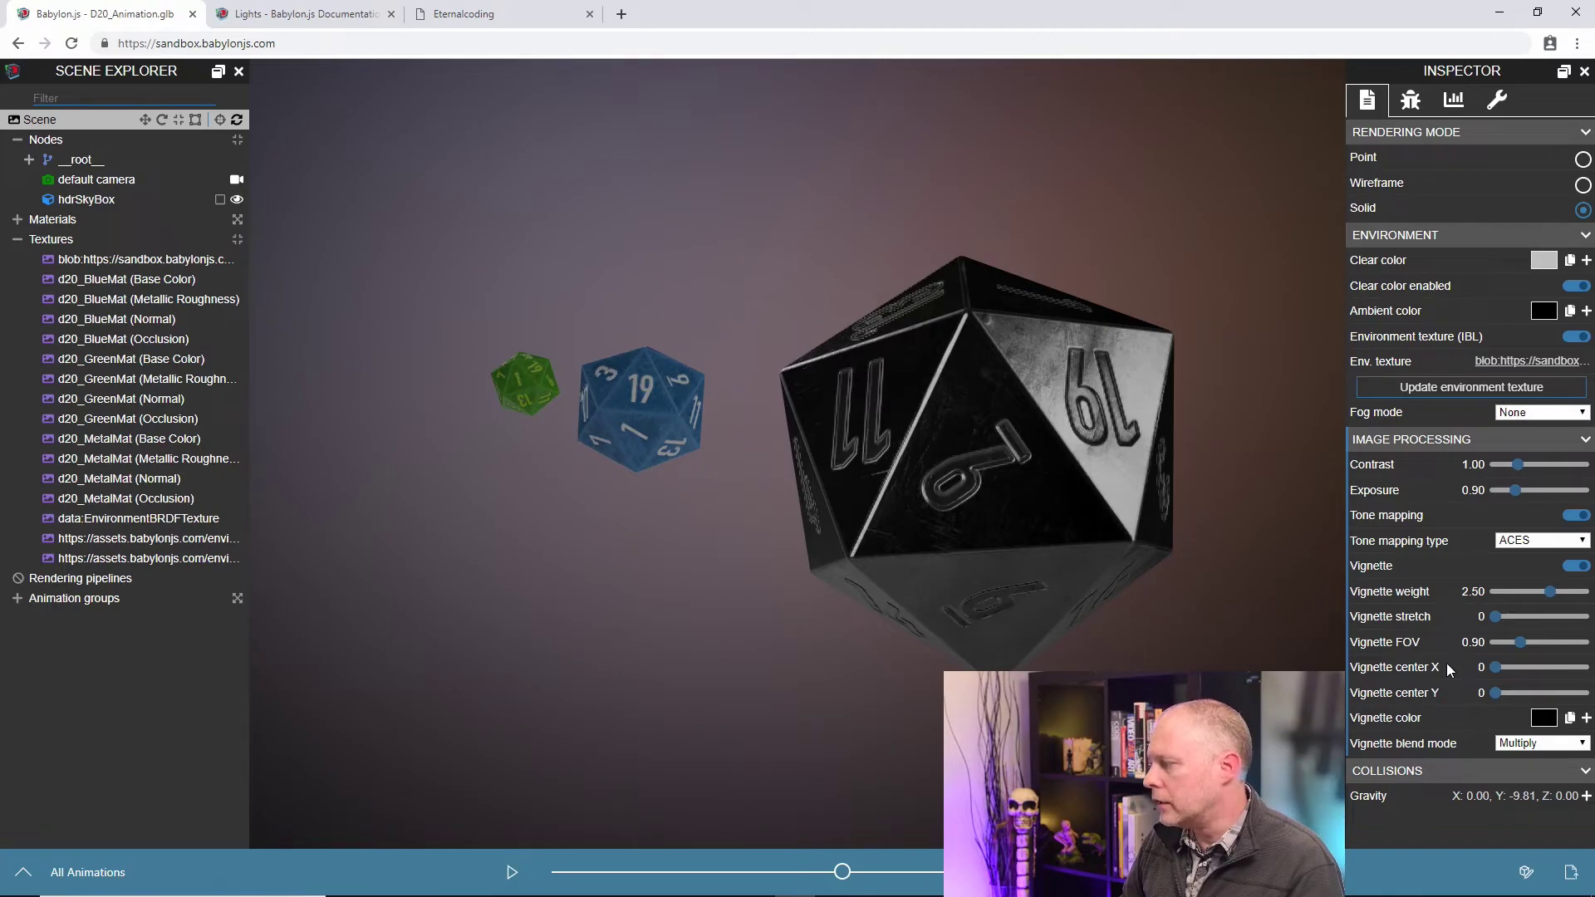
left_click(1579, 568)
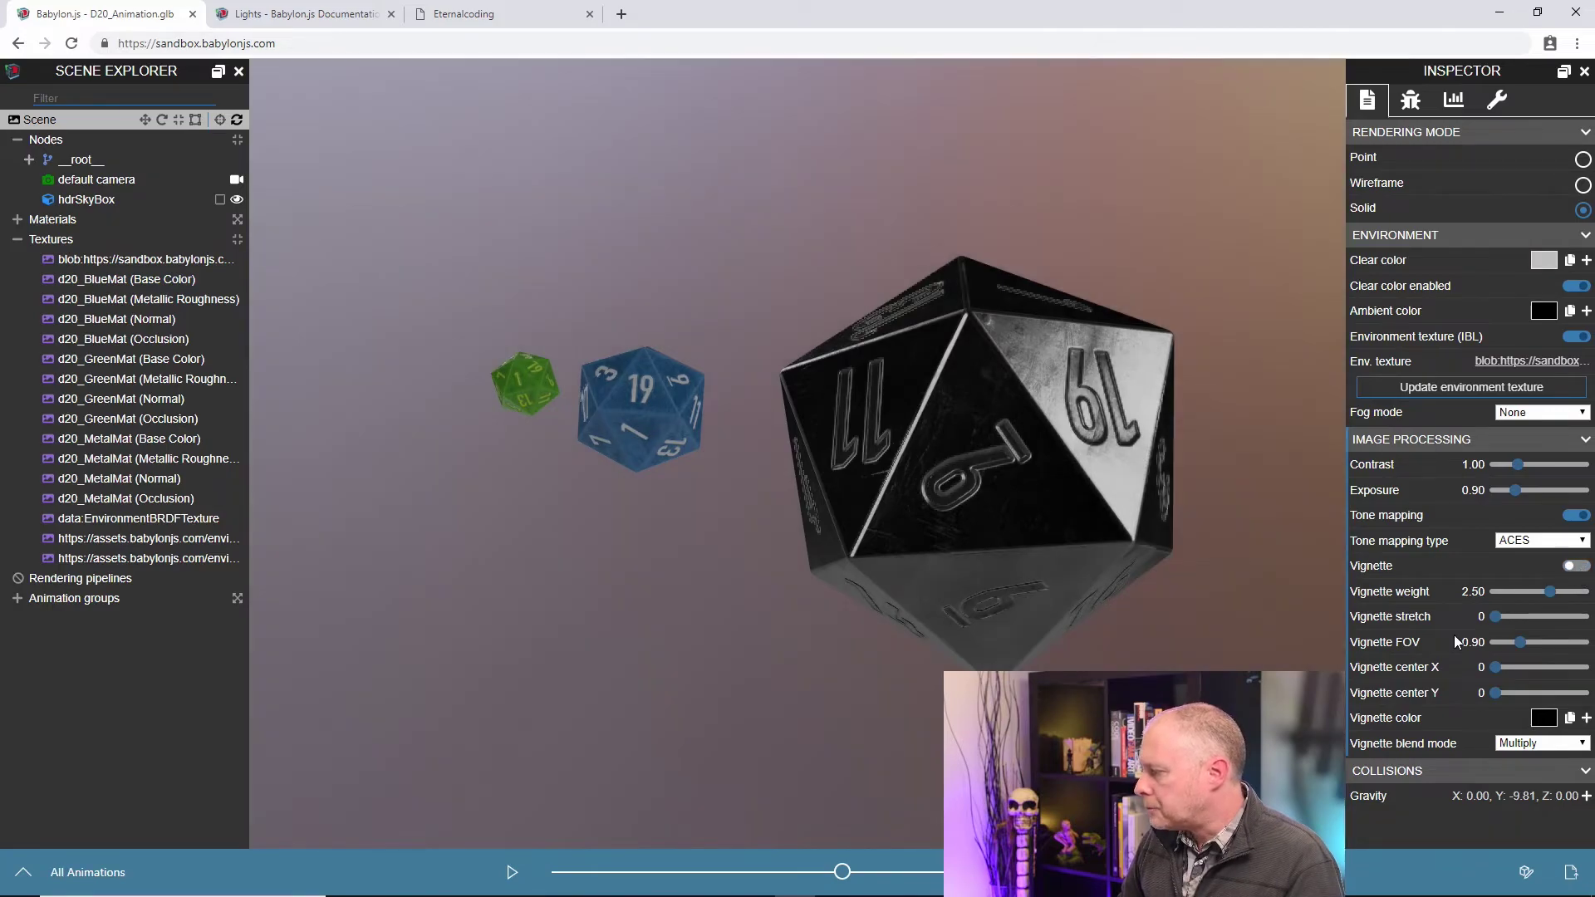